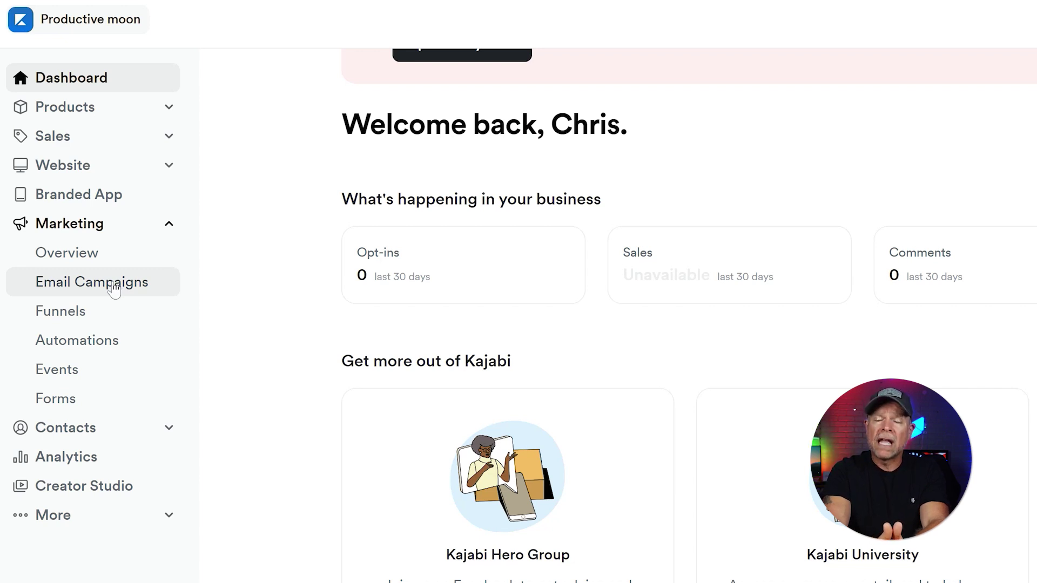
- Start a new email campaign of the Email Broadcast type
{"action": "left_click", "coordinate": [114, 289]}
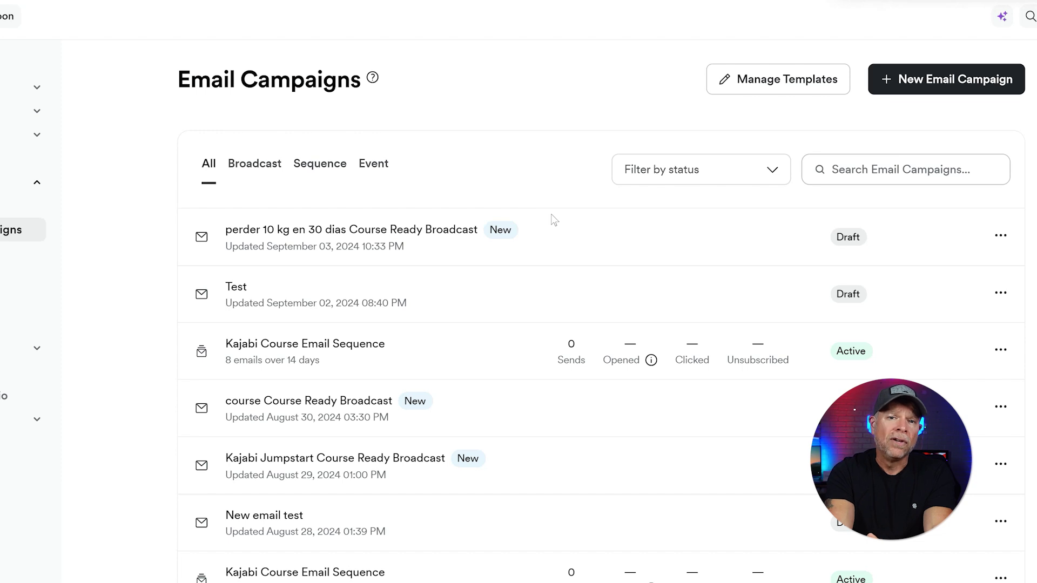
{"action": "left_click", "coordinate": [964, 87]}
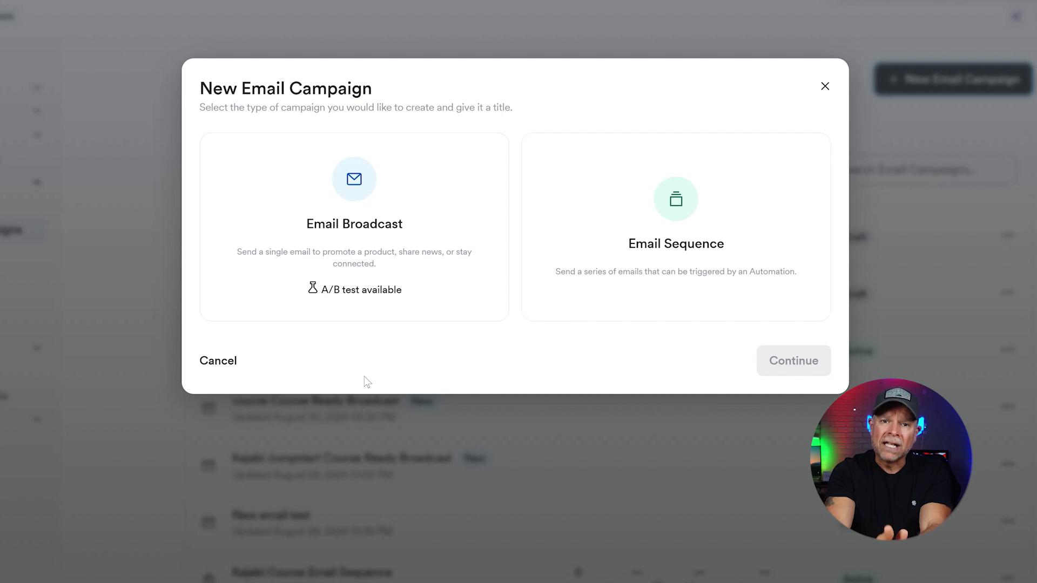
{"action": "left_click", "coordinate": [366, 242]}
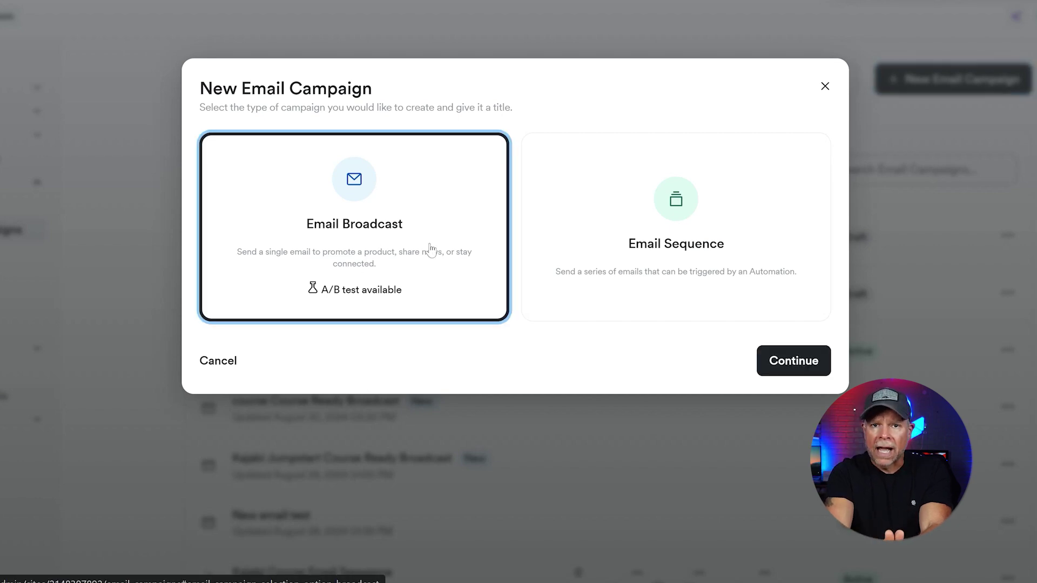
{"action": "left_click", "coordinate": [812, 370]}
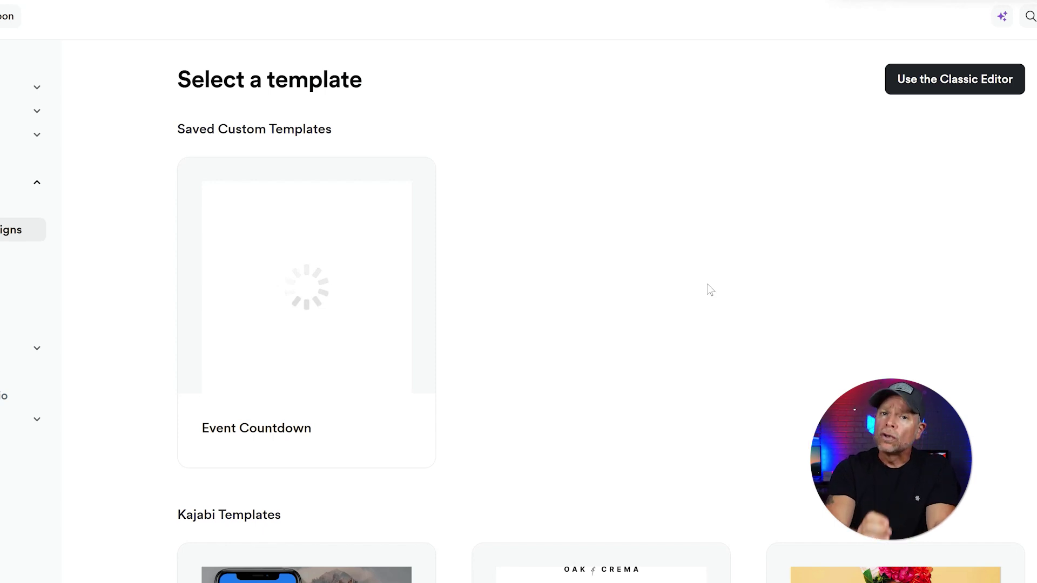
- Choose the Simple Text template for the broadcast
{"action": "scroll", "coordinate": [711, 290], "scroll_direction": "down", "scroll_amount": 12}
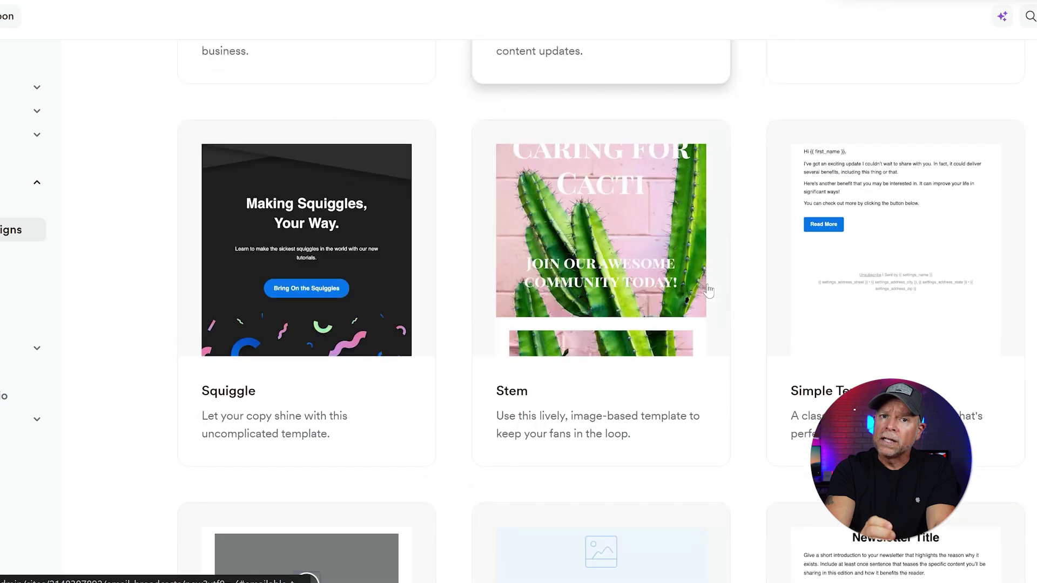
{"action": "scroll", "coordinate": [709, 290], "scroll_direction": "down", "scroll_amount": 8}
{"action": "scroll", "coordinate": [709, 290], "scroll_direction": "up", "scroll_amount": 7}
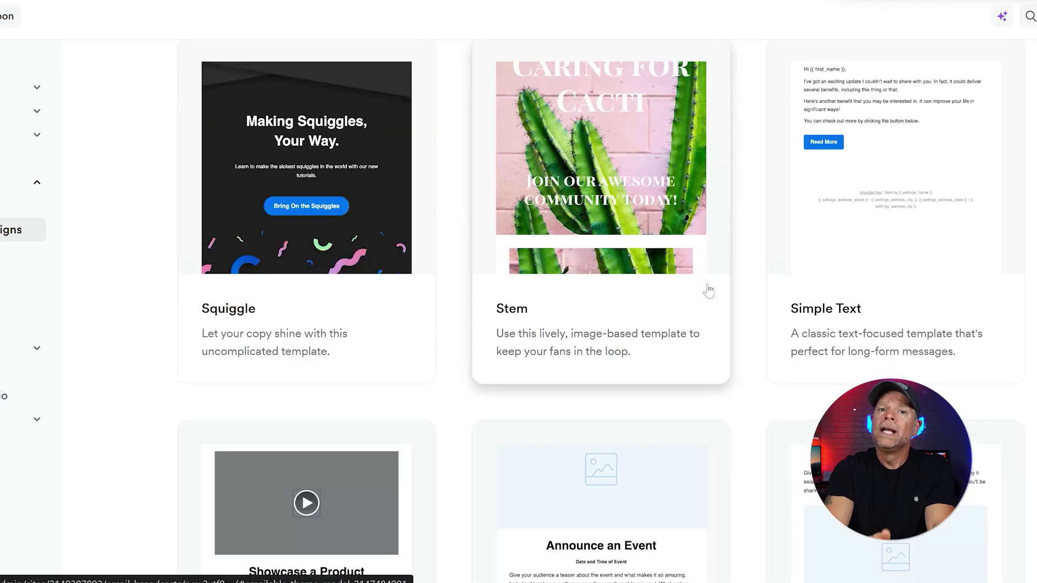
{"action": "left_click", "coordinate": [899, 168]}
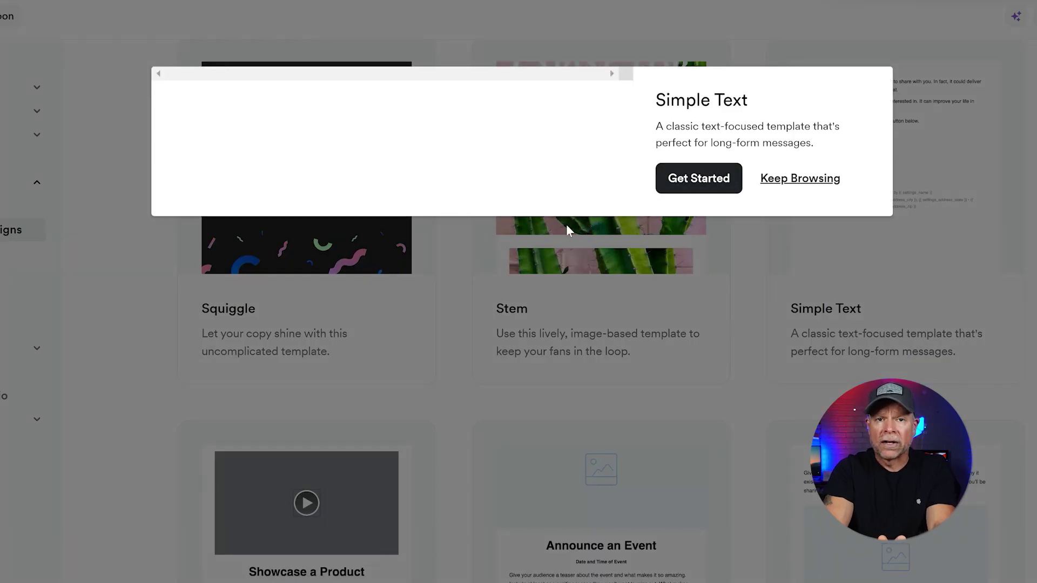
{"action": "left_click", "coordinate": [696, 181]}
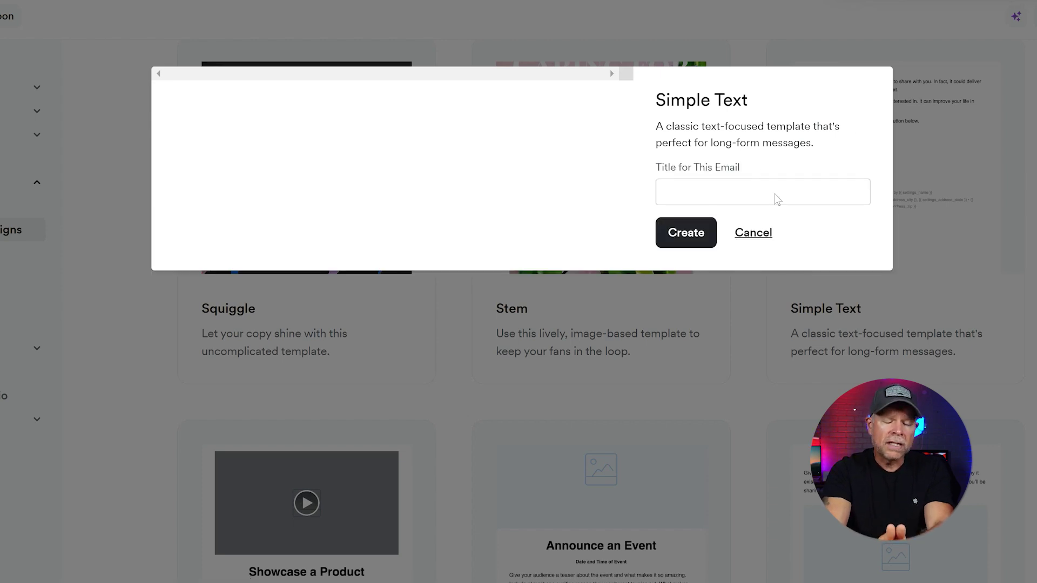
- Title the email "My First Ever Template" and create it
{"action": "left_click", "coordinate": [735, 196]}
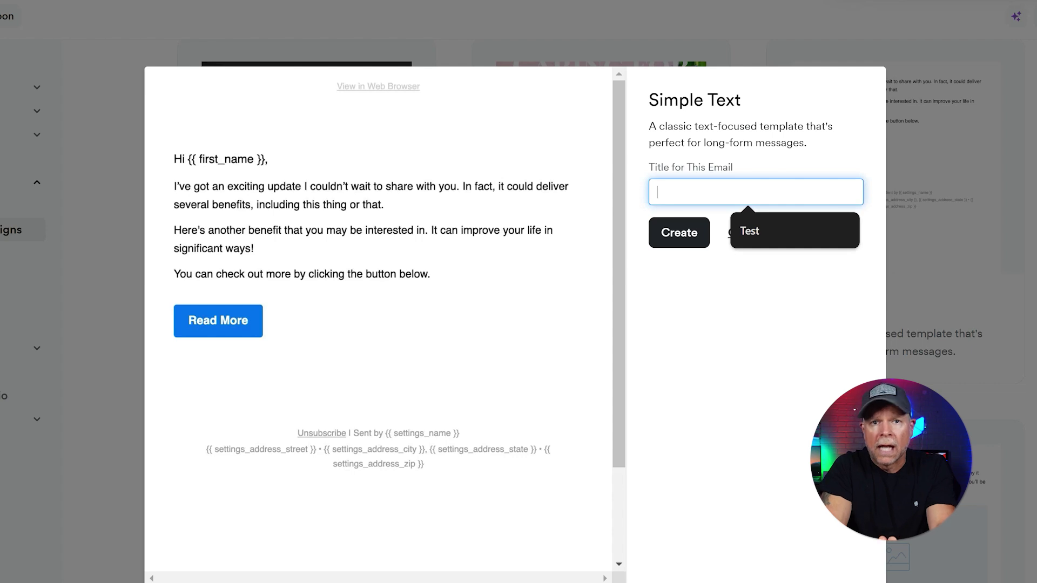
{"action": "type", "text": "My First Ever Template"}
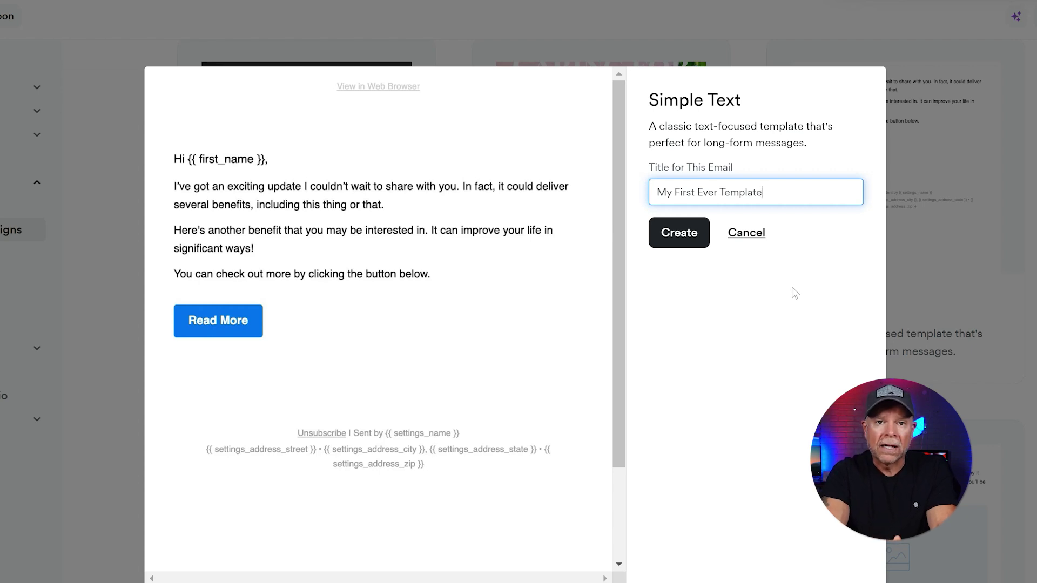
{"action": "left_click", "coordinate": [675, 239]}
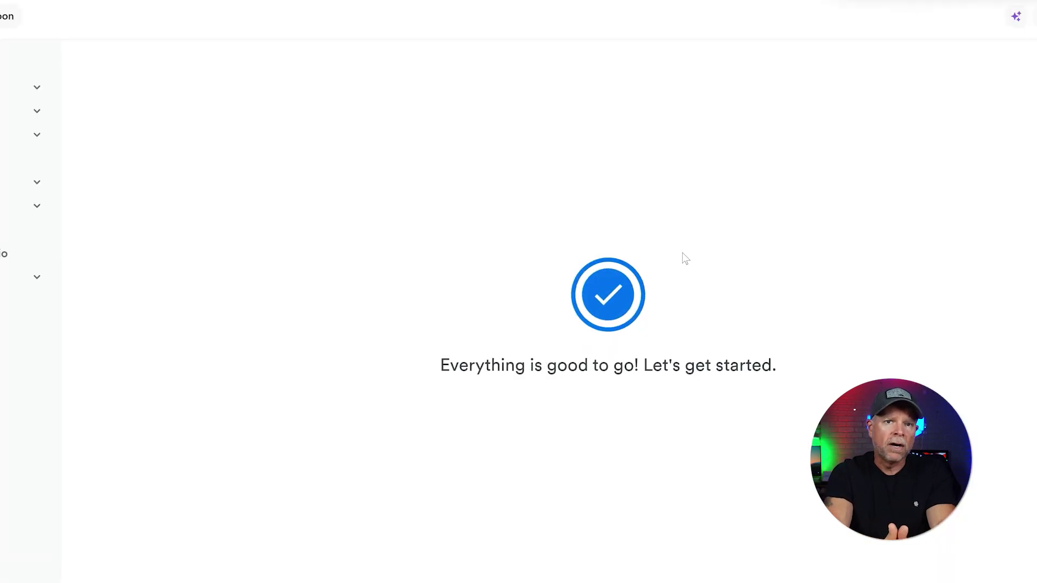
- Go to the broadcast's content stage and open the email body in the content editor
{"action": "left_click", "coordinate": [463, 385]}
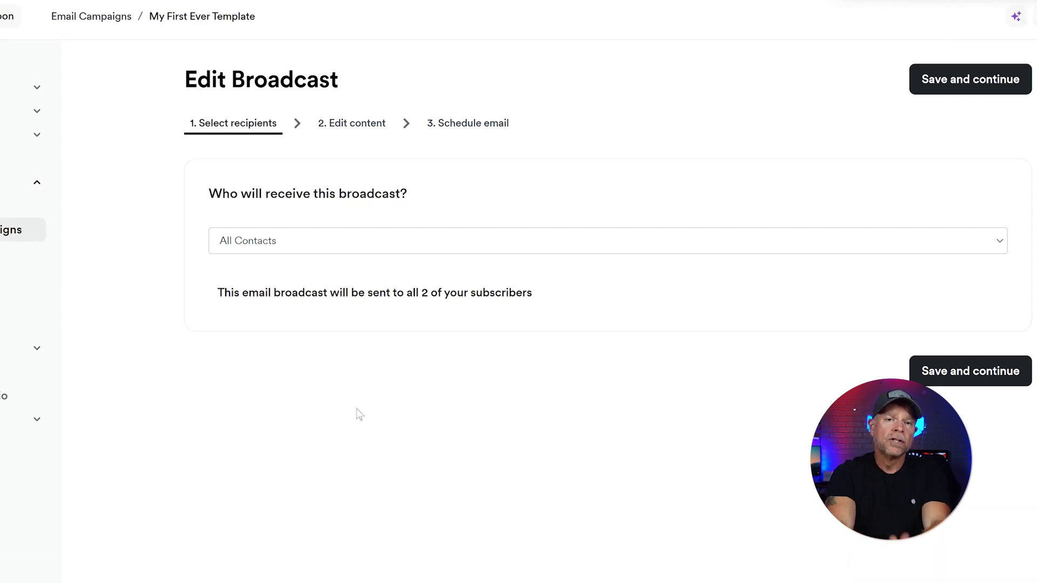
{"action": "left_click", "coordinate": [369, 126]}
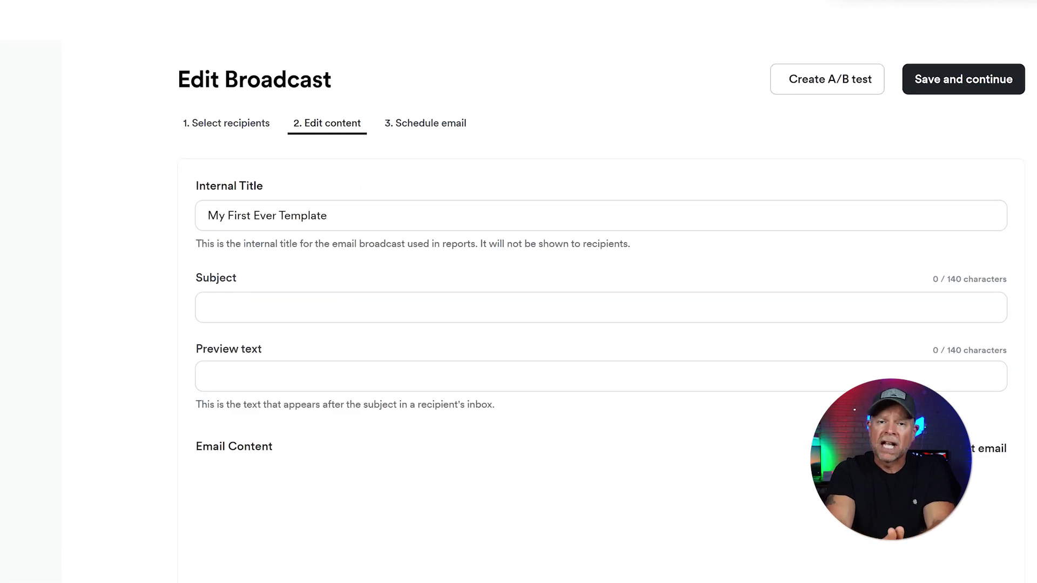
{"action": "scroll", "coordinate": [540, 312], "scroll_direction": "down", "scroll_amount": 6}
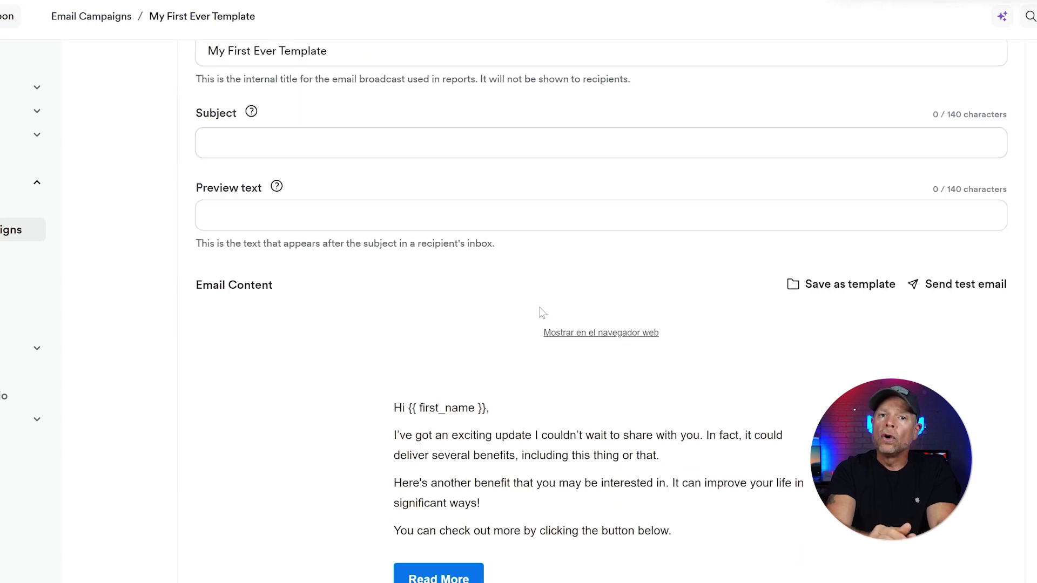
{"action": "mouse_move", "coordinate": [539, 313]}
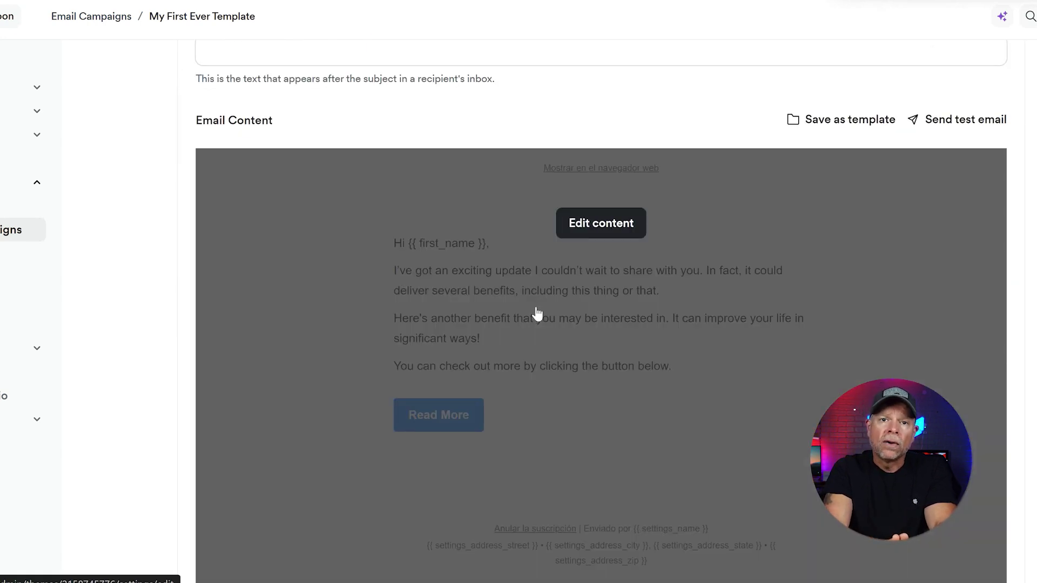
{"action": "left_click", "coordinate": [614, 229]}
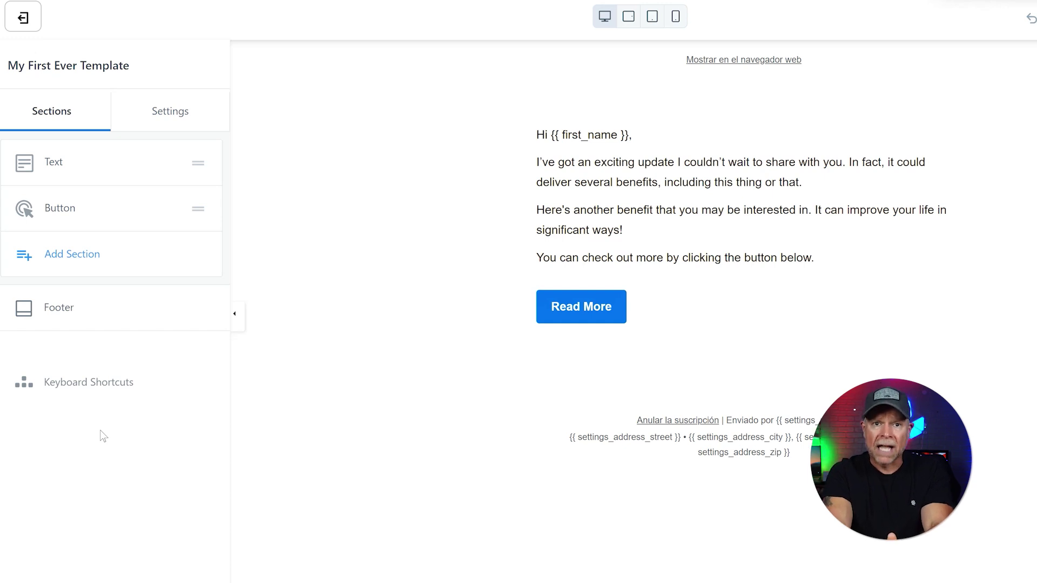
- Add a Logo section to the email and place it above the greeting text
{"action": "left_click", "coordinate": [80, 257]}
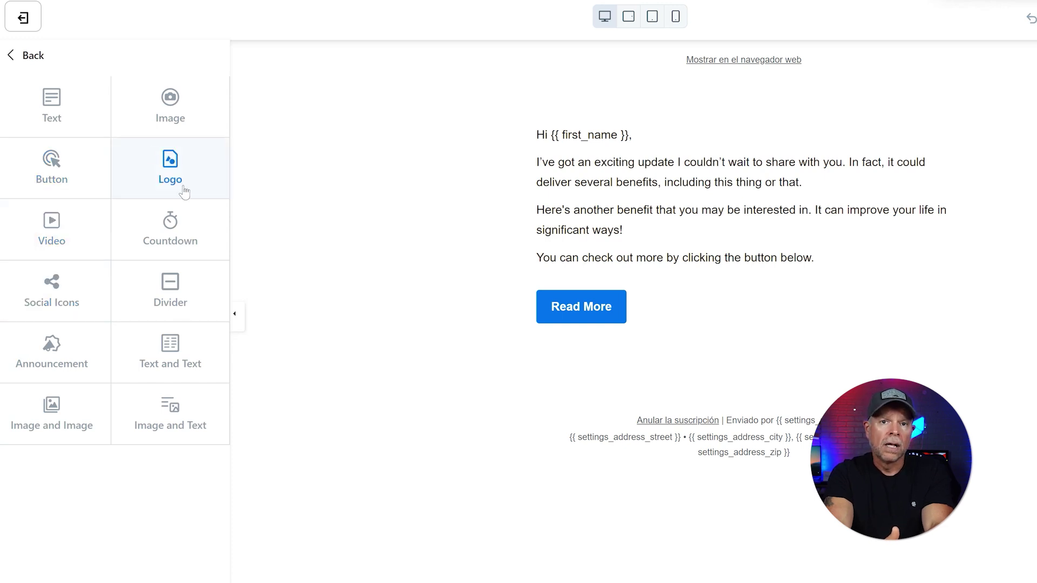
{"action": "left_click", "coordinate": [176, 164]}
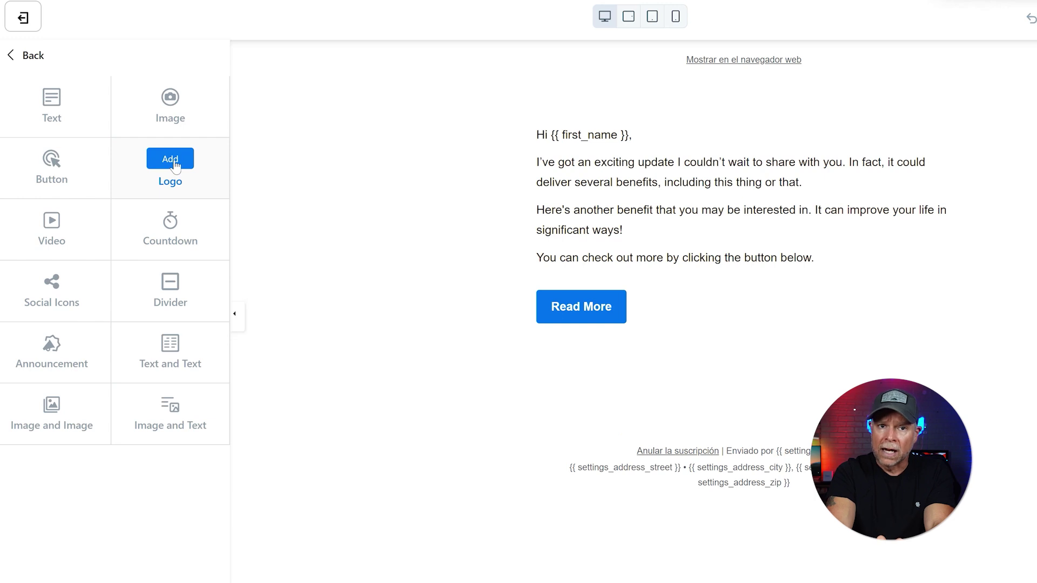
{"action": "left_click", "coordinate": [177, 160]}
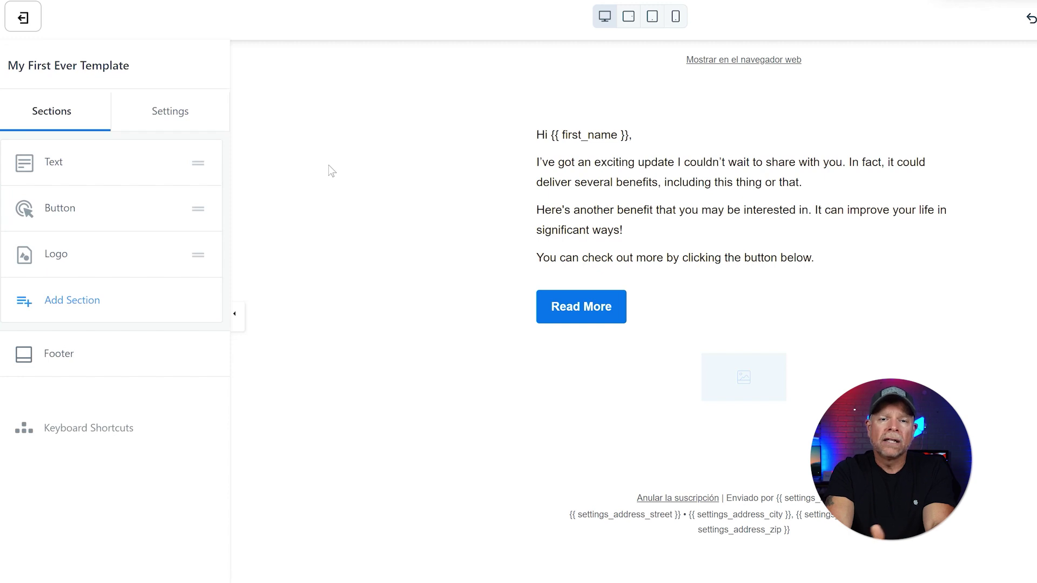
{"action": "left_click_drag", "start_coordinate": [107, 263], "coordinate": [104, 154]}
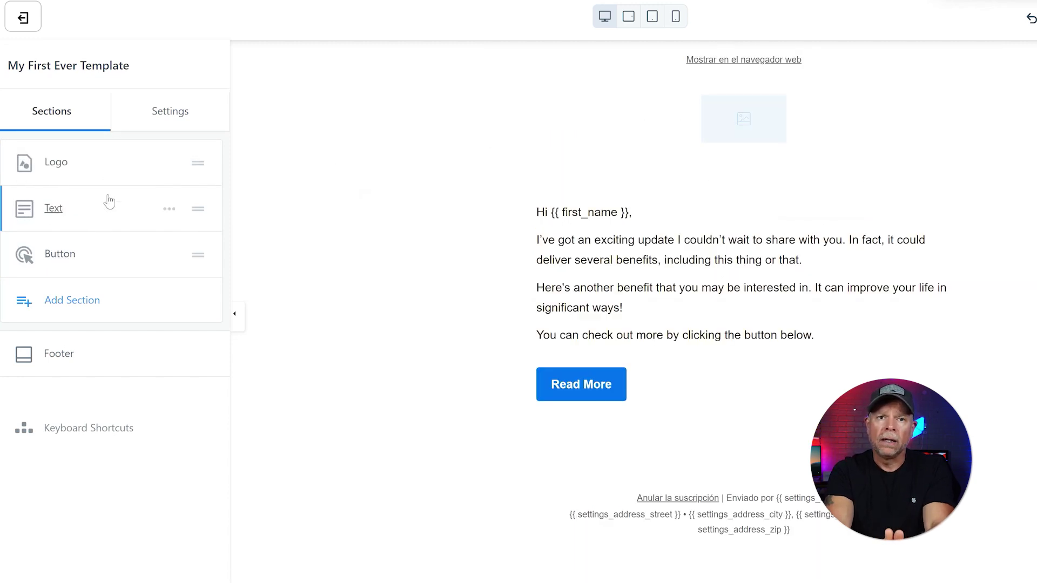
- Examine the Logo section's image, link, width, alignment and layout settings
{"action": "left_click", "coordinate": [103, 173]}
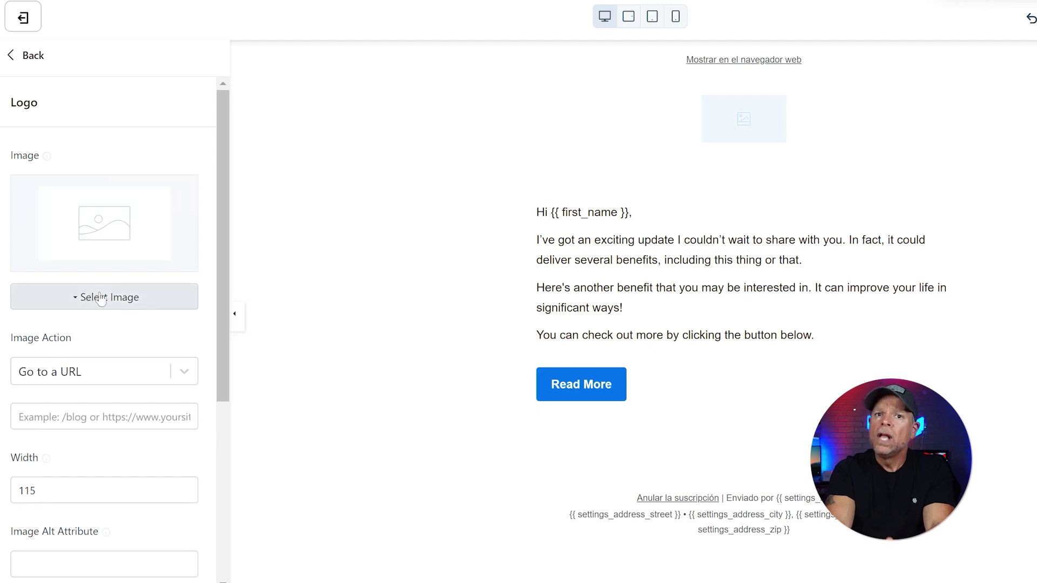
{"action": "scroll", "coordinate": [100, 297], "scroll_direction": "down", "scroll_amount": 5}
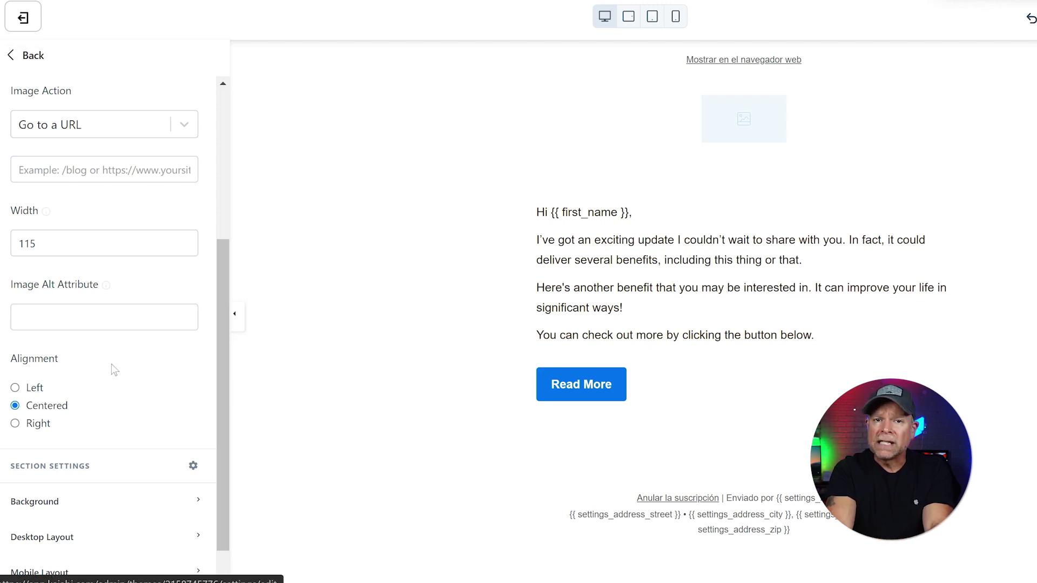
{"action": "scroll", "coordinate": [112, 365], "scroll_direction": "down", "scroll_amount": 1}
{"action": "scroll", "coordinate": [112, 365], "scroll_direction": "up", "scroll_amount": 5}
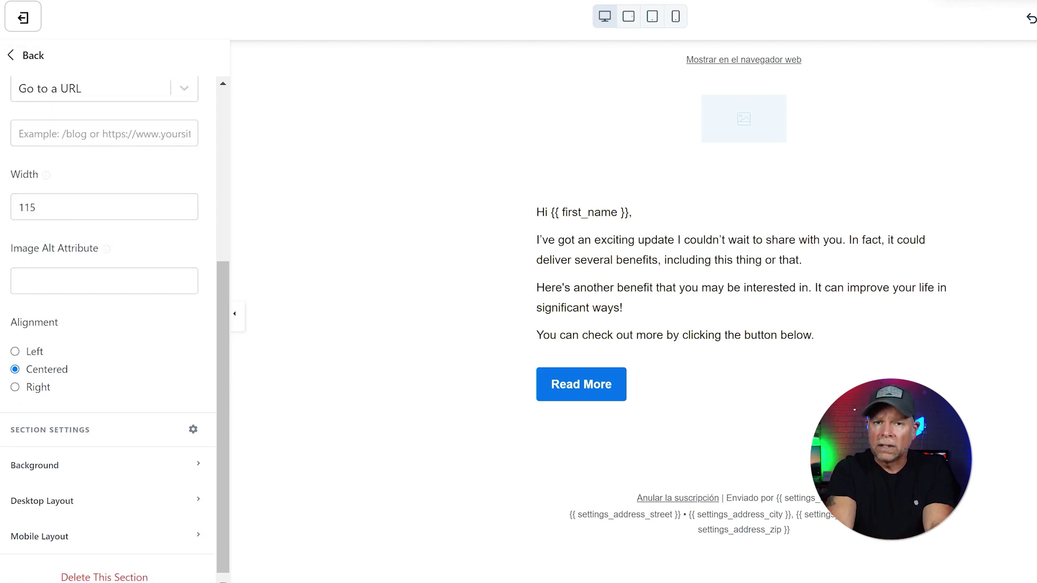
{"action": "left_click", "coordinate": [22, 57]}
- Add a Text section reading "Hope you like it" and place it directly below the logo
{"action": "left_click", "coordinate": [100, 301]}
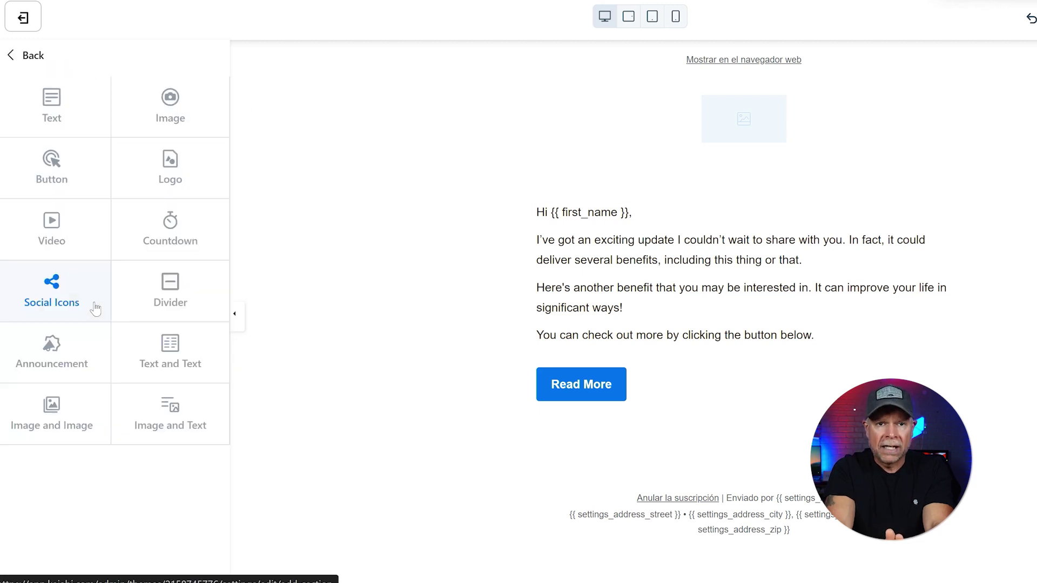
{"action": "left_click", "coordinate": [53, 102]}
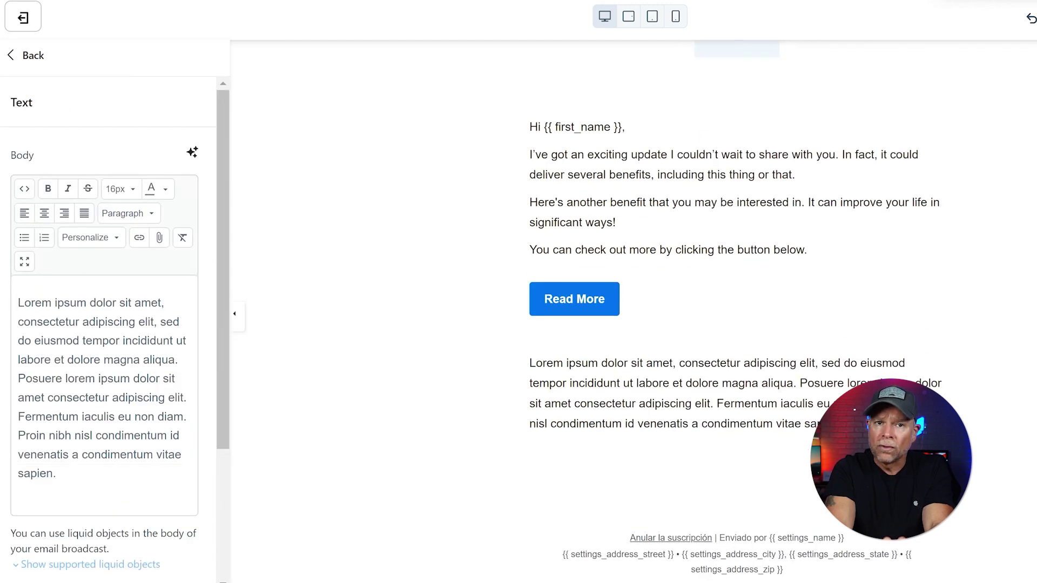
{"action": "left_click_drag", "start_coordinate": [56, 474], "coordinate": [8, 293]}
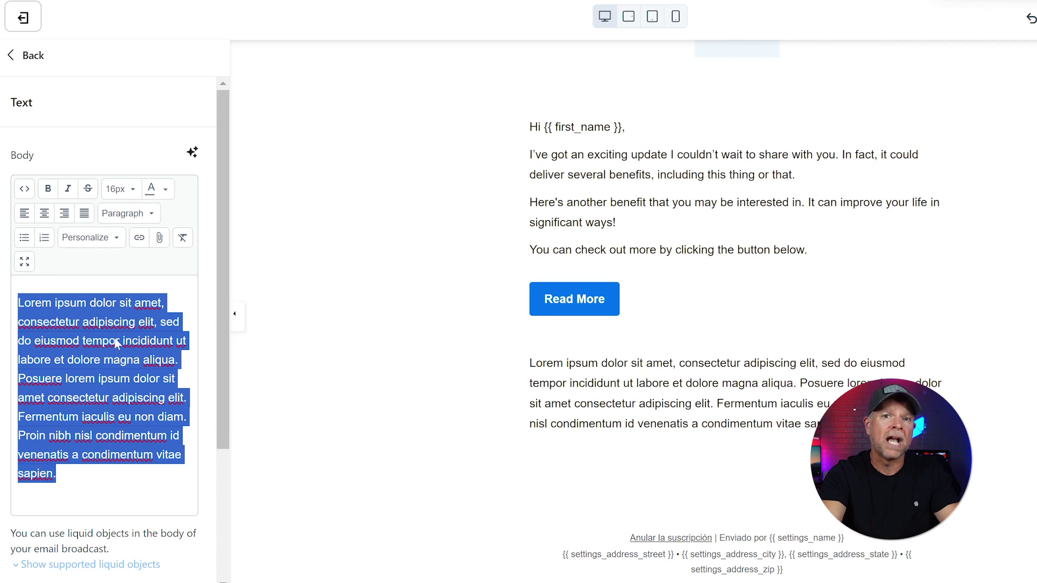
{"action": "type", "text": "Hope you like it"}
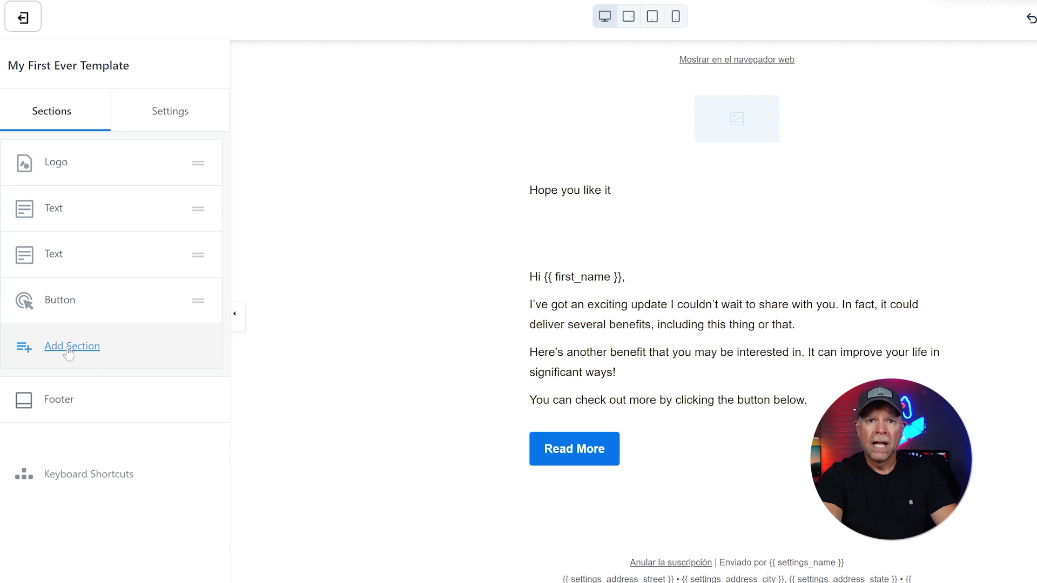
- Add an Image section and place it between the "Hope you like it" text and the greeting text
{"action": "left_click", "coordinate": [69, 350]}
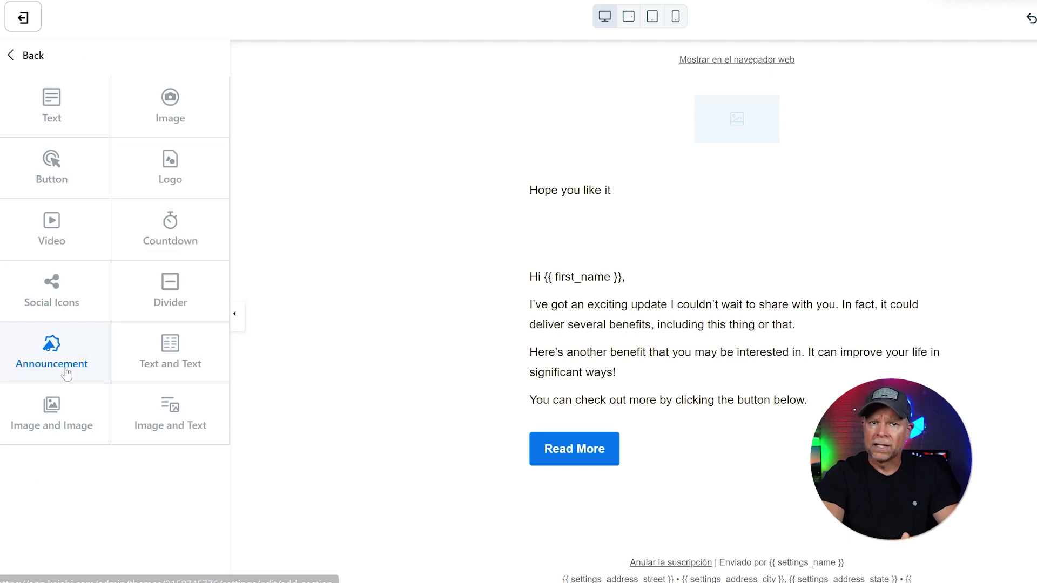
{"action": "left_click", "coordinate": [169, 98]}
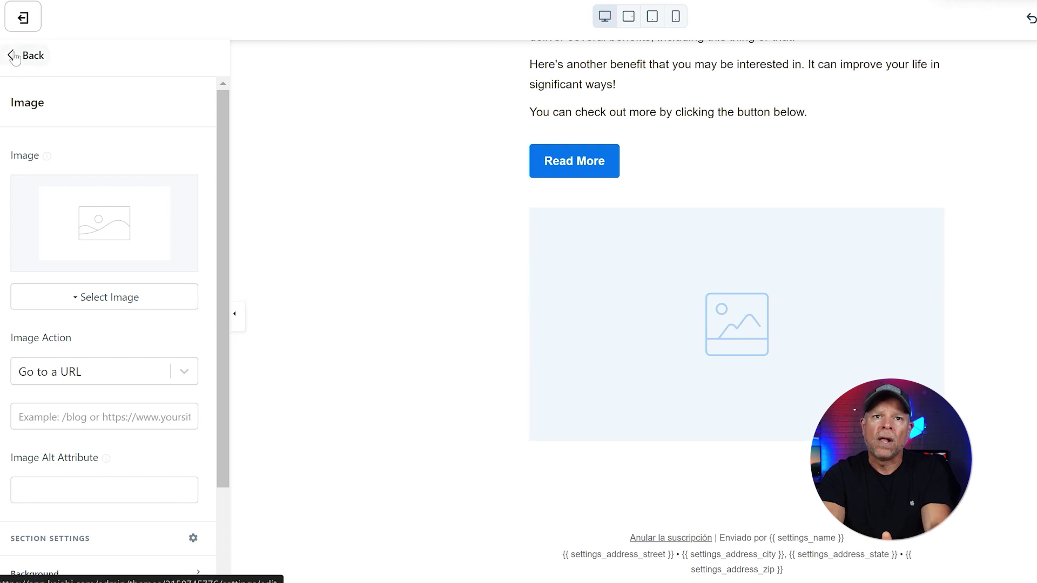
{"action": "left_click", "coordinate": [25, 54]}
{"action": "left_click_drag", "start_coordinate": [57, 346], "coordinate": [58, 259]}
- Examine the Image section's settings and the available sources for its picture
{"action": "left_click", "coordinate": [62, 257]}
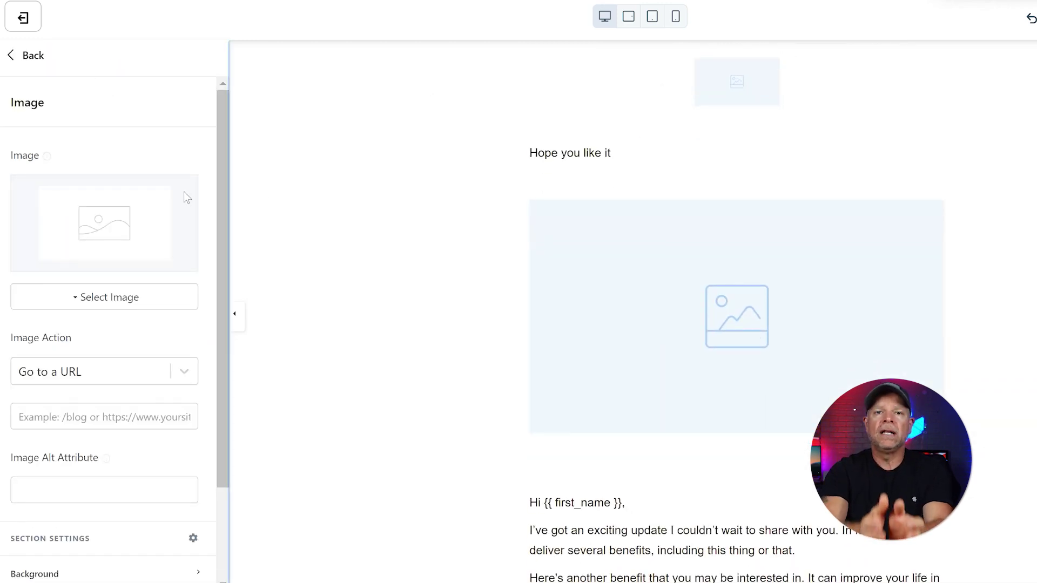
{"action": "left_click", "coordinate": [117, 311]}
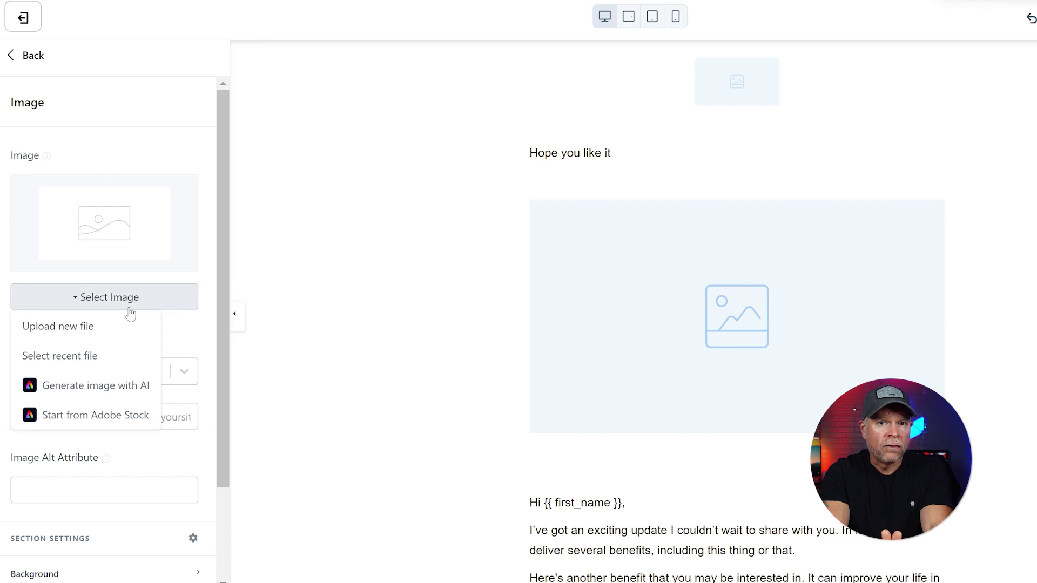
{"action": "left_click", "coordinate": [174, 323]}
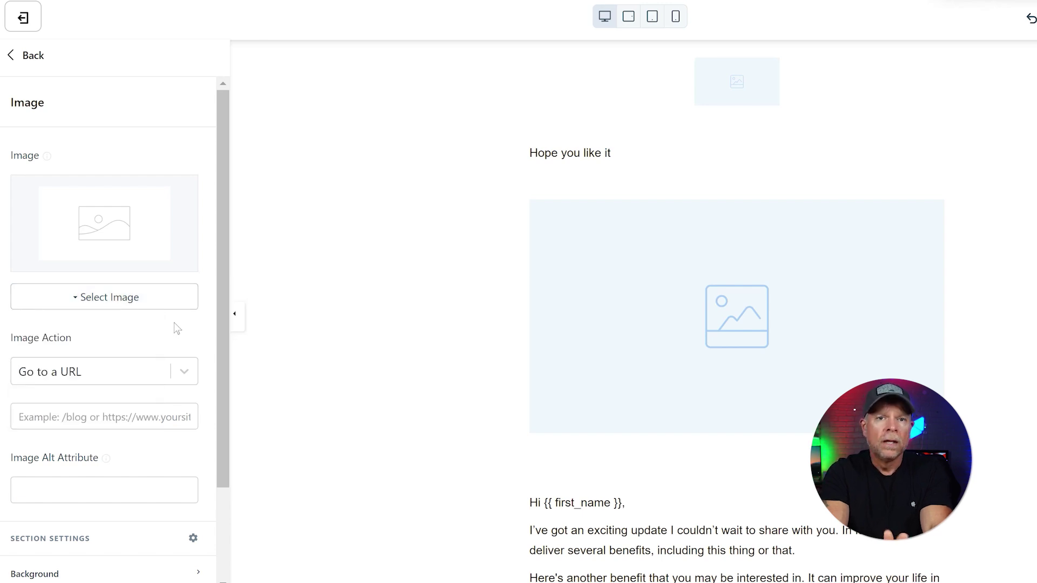
{"action": "scroll", "coordinate": [149, 315], "scroll_direction": "down", "scroll_amount": 2}
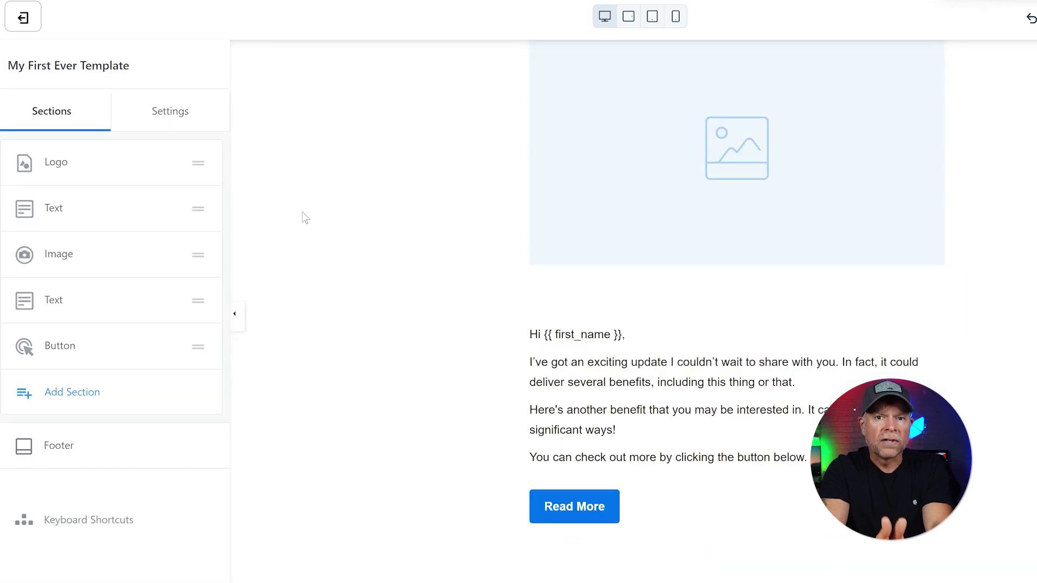
- Add a second Button section to the email below the "Read More" button
{"action": "left_click", "coordinate": [105, 397]}
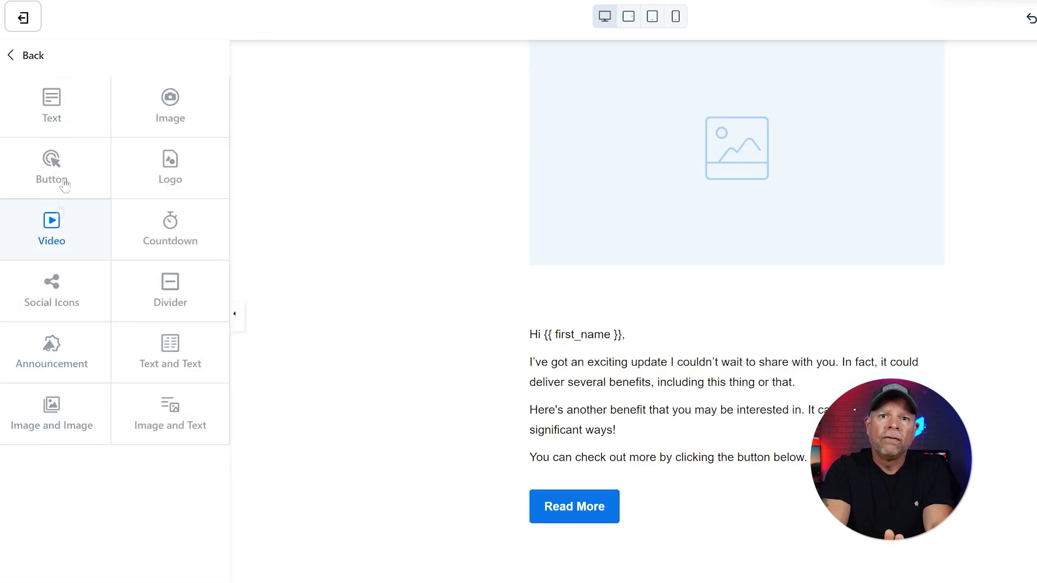
{"action": "left_click", "coordinate": [63, 161]}
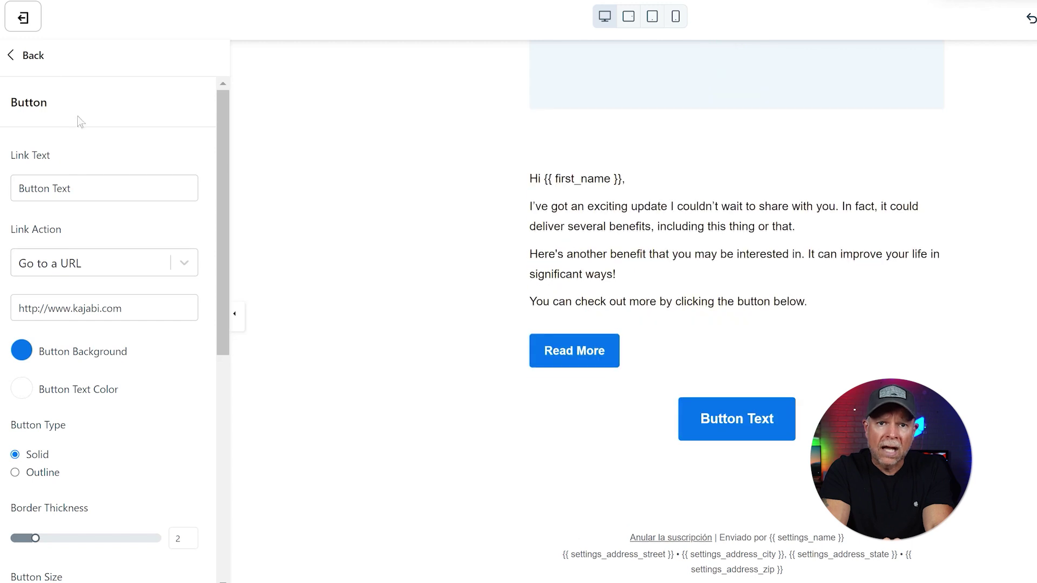
- Move the new Button section up between the Image section and the greeting text, and open its settings
{"action": "left_click", "coordinate": [16, 58]}
{"action": "left_click_drag", "start_coordinate": [51, 395], "coordinate": [48, 287]}
{"action": "left_click", "coordinate": [60, 301]}
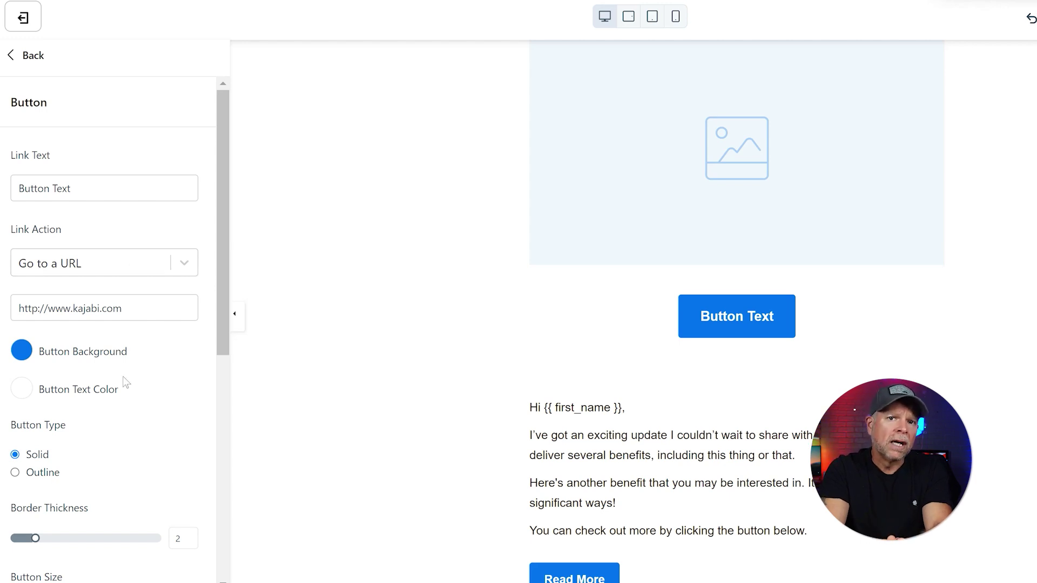
- Change the link text of the button below the image to "Click Here"
{"action": "scroll", "coordinate": [125, 382], "scroll_direction": "down", "scroll_amount": 5}
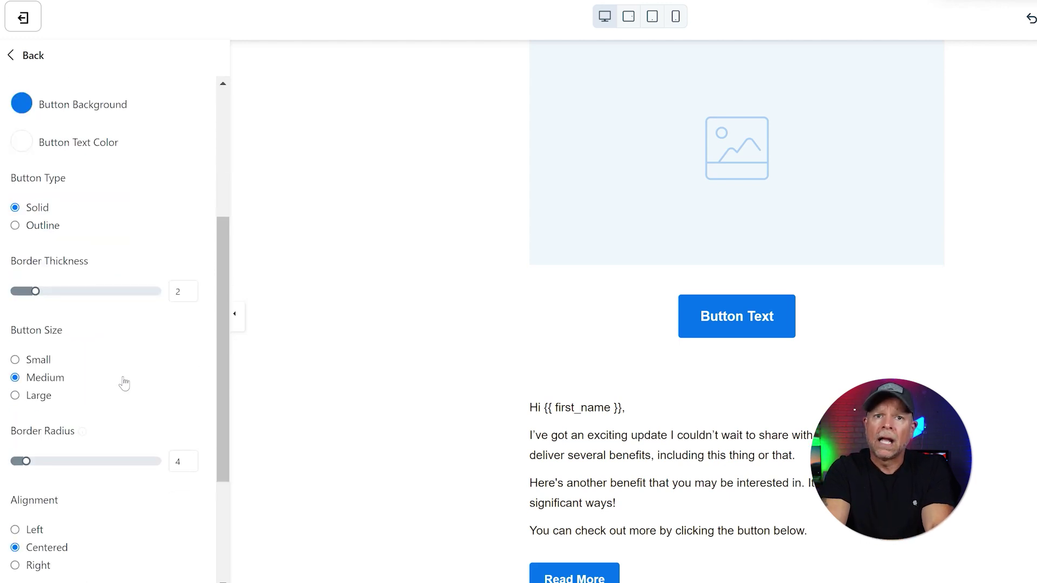
{"action": "scroll", "coordinate": [124, 382], "scroll_direction": "down", "scroll_amount": 3}
{"action": "scroll", "coordinate": [124, 382], "scroll_direction": "up", "scroll_amount": 5}
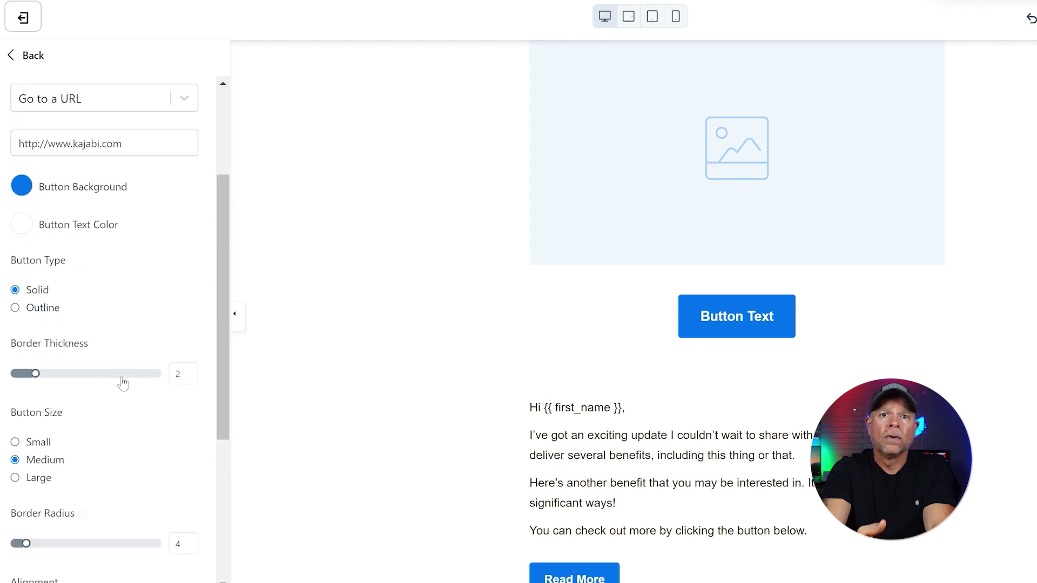
{"action": "scroll", "coordinate": [122, 383], "scroll_direction": "up", "scroll_amount": 2}
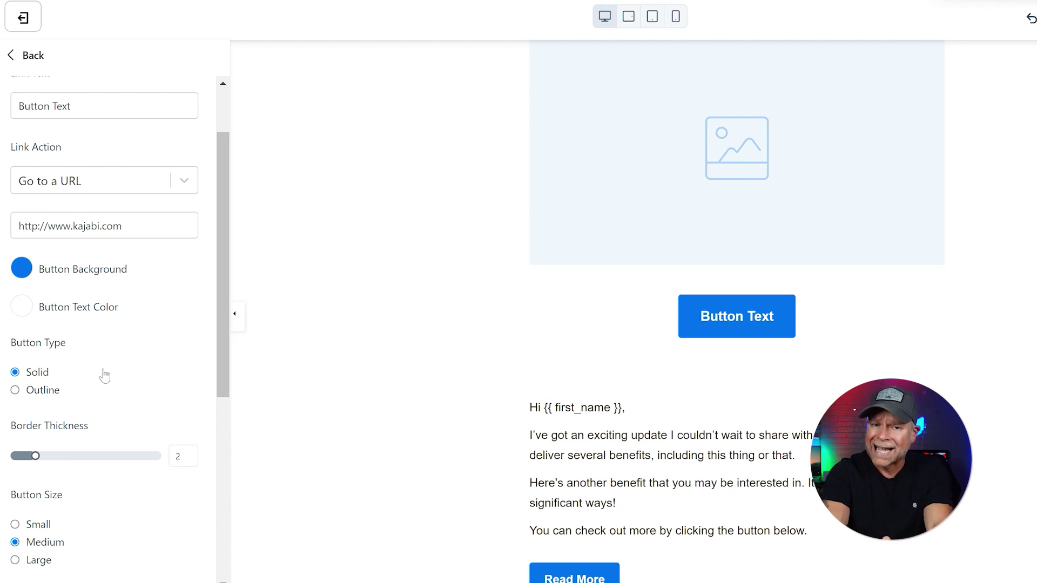
{"action": "scroll", "coordinate": [104, 375], "scroll_direction": "up", "scroll_amount": 2}
{"action": "left_click_drag", "start_coordinate": [76, 189], "coordinate": [4, 196]}
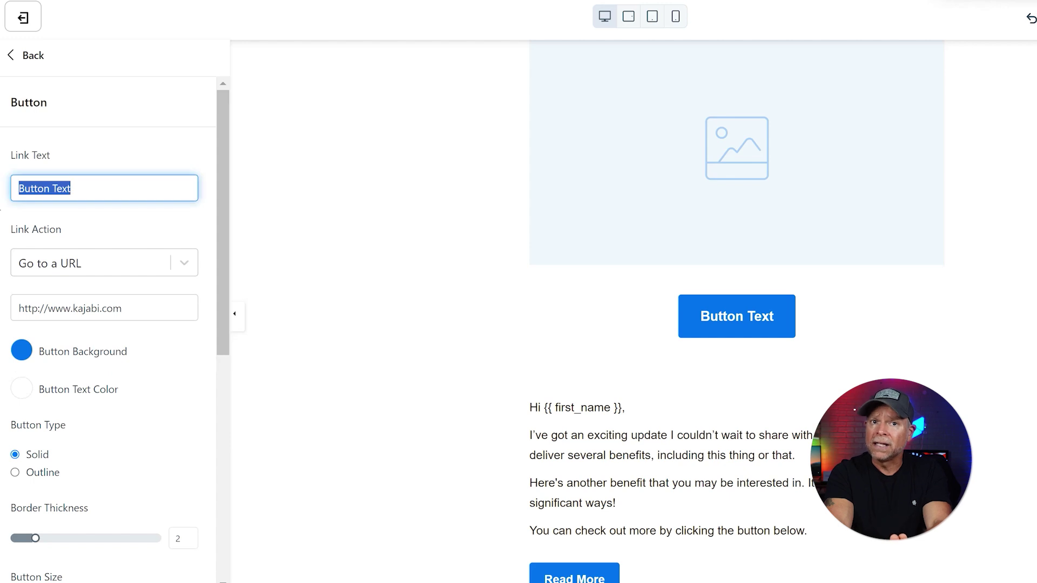
{"action": "left_click", "coordinate": [1, 209]}
{"action": "left_click_drag", "start_coordinate": [70, 188], "coordinate": [2, 189]}
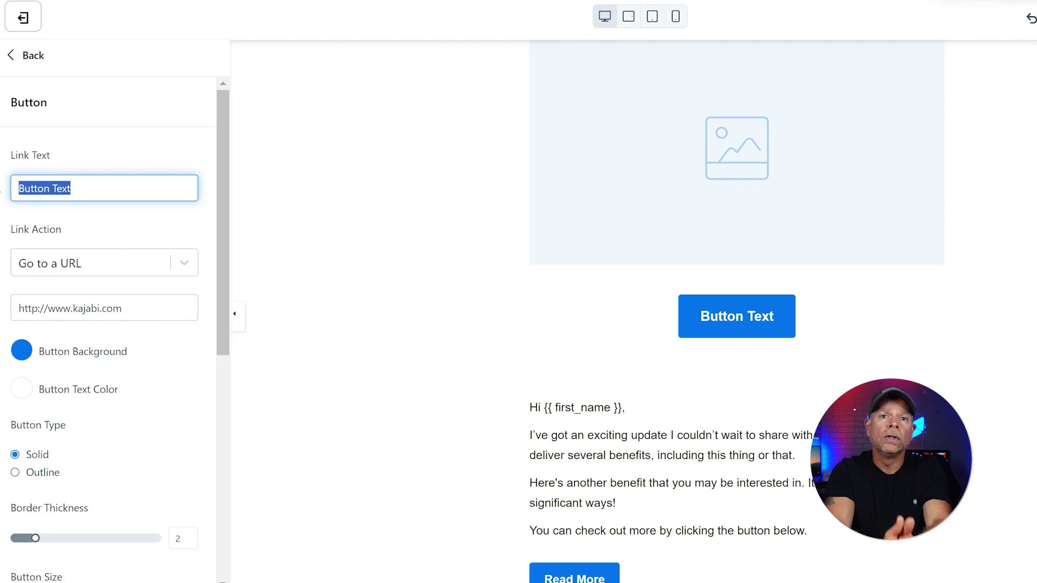
{"action": "type", "text": "Click Here"}
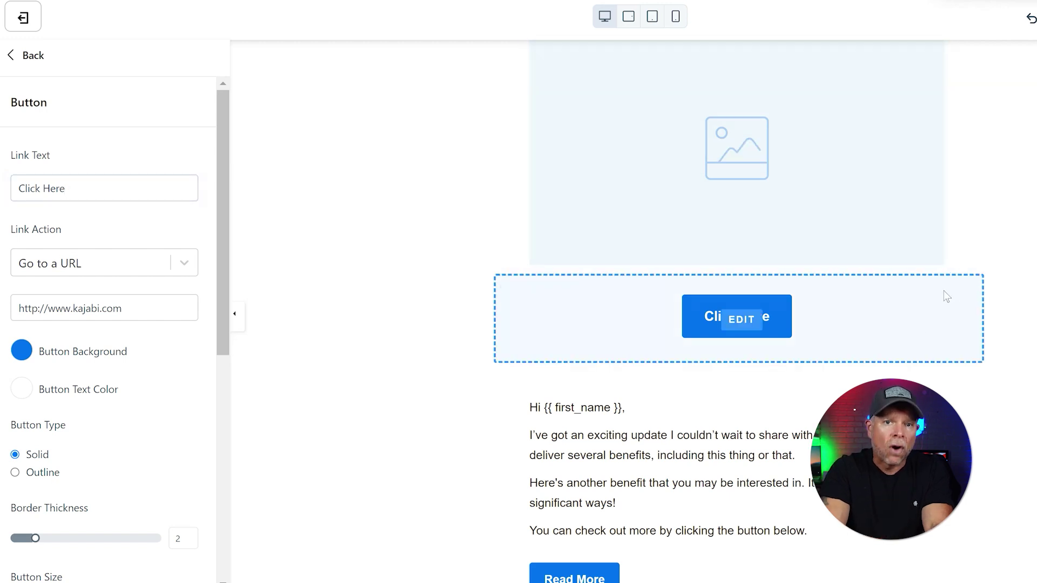
- Review the email layout from the logo down to the greeting text and save the email
{"action": "scroll", "coordinate": [999, 297], "scroll_direction": "up", "scroll_amount": 4}
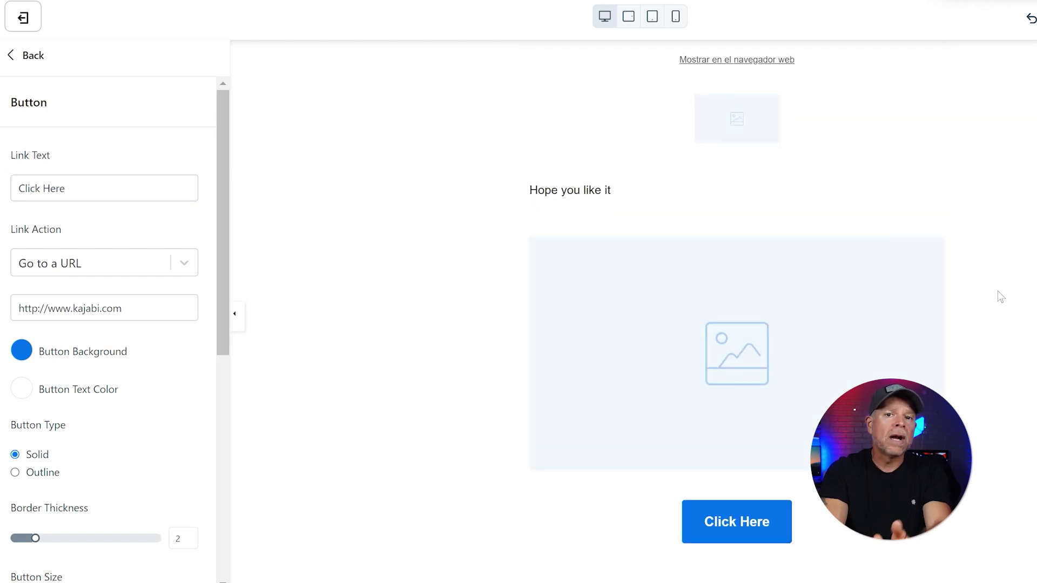
{"action": "scroll", "coordinate": [999, 295], "scroll_direction": "down", "scroll_amount": 6}
{"action": "scroll", "coordinate": [999, 294], "scroll_direction": "up", "scroll_amount": 5}
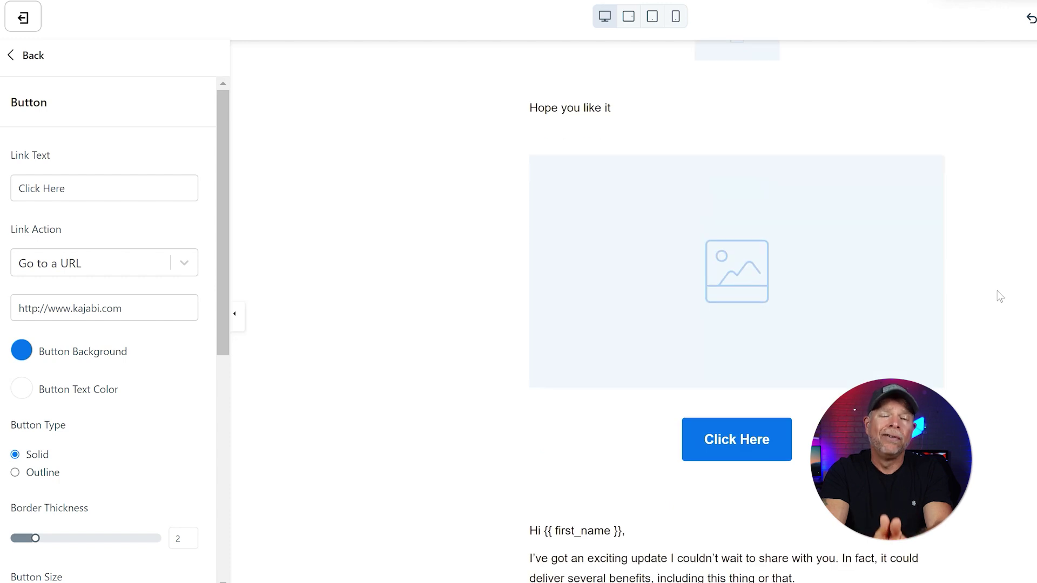
{"action": "scroll", "coordinate": [1001, 284], "scroll_direction": "down", "scroll_amount": 2}
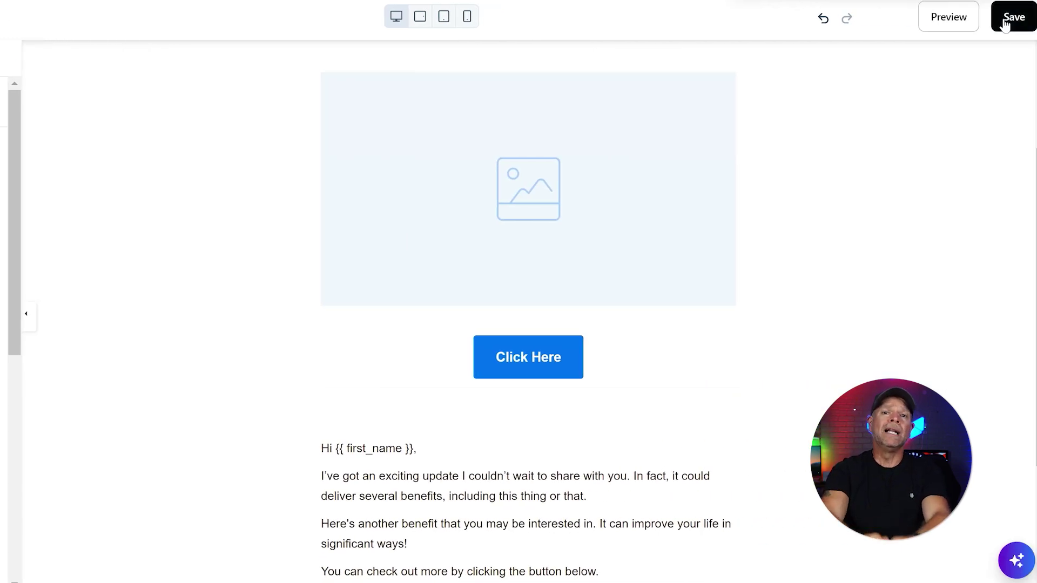
{"action": "left_click", "coordinate": [1004, 21]}
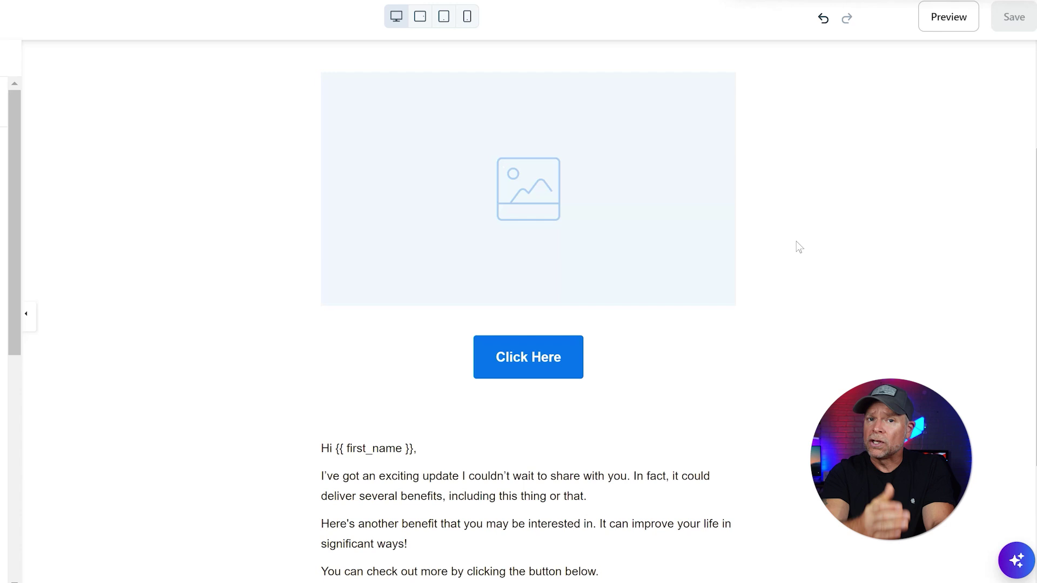
- Save the email content as a new custom template named "Weekly Newsletter Template", leaving the description empty
{"action": "scroll", "coordinate": [799, 247], "scroll_direction": "up", "scroll_amount": 3}
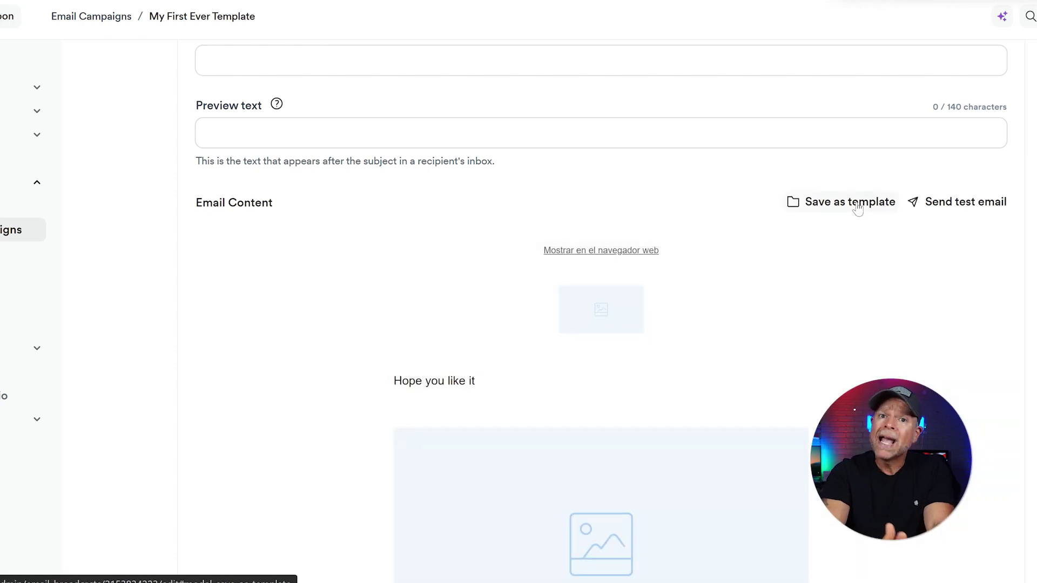
{"action": "left_click", "coordinate": [858, 208]}
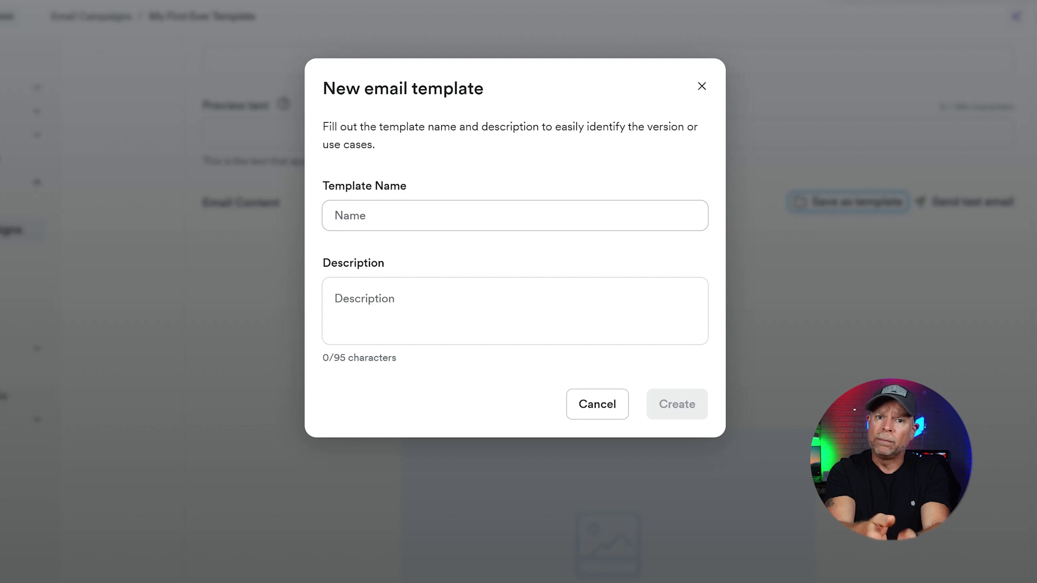
{"action": "left_click", "coordinate": [350, 216]}
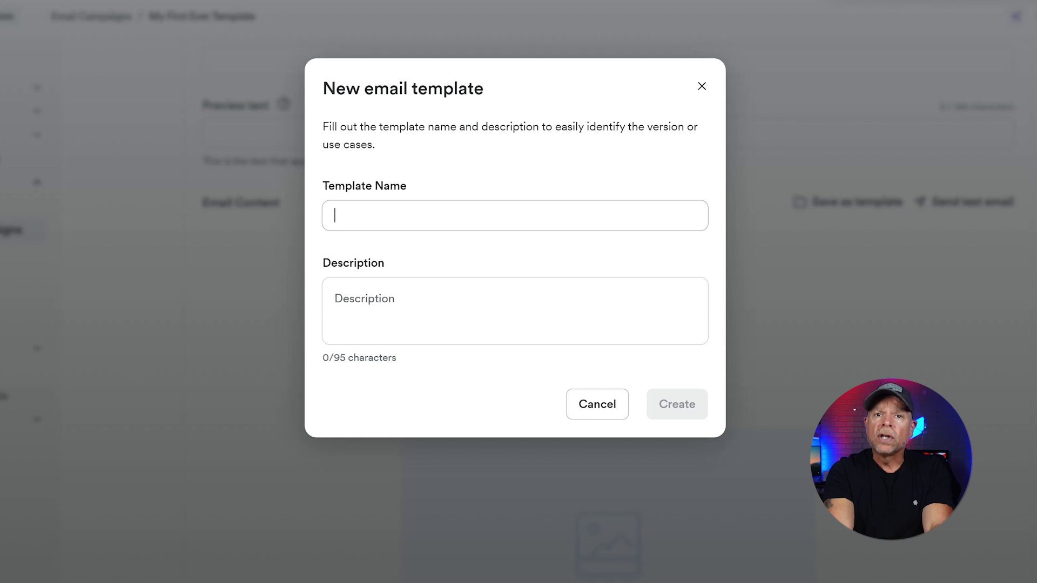
{"action": "type", "text": "\"Weekly Newsletter Template"}
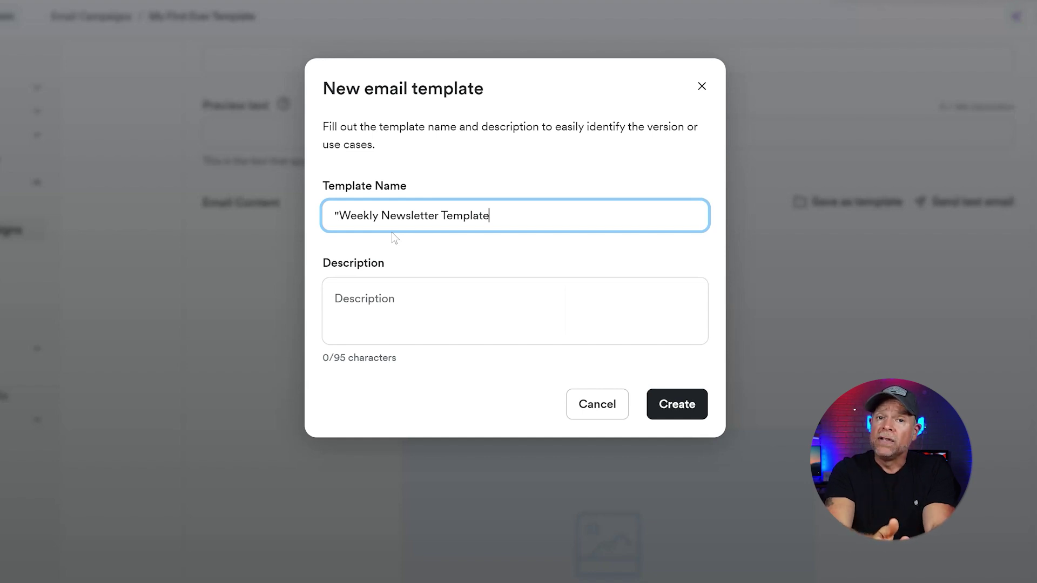
{"action": "left_click", "coordinate": [672, 418]}
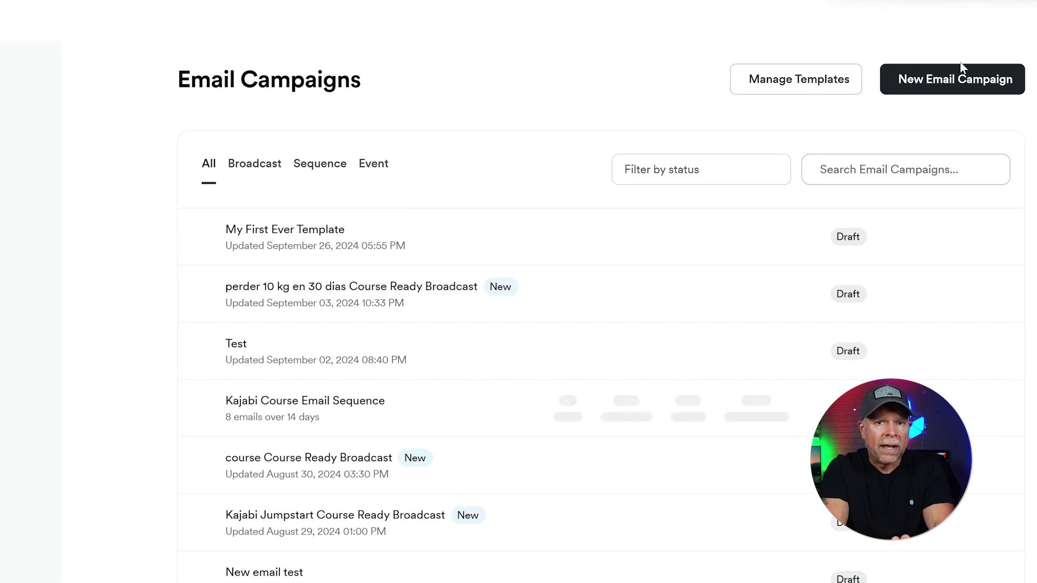
- Create a new Email Broadcast titled "Test" from the saved custom "Weekly Newsletter Template"
{"action": "left_click", "coordinate": [983, 87]}
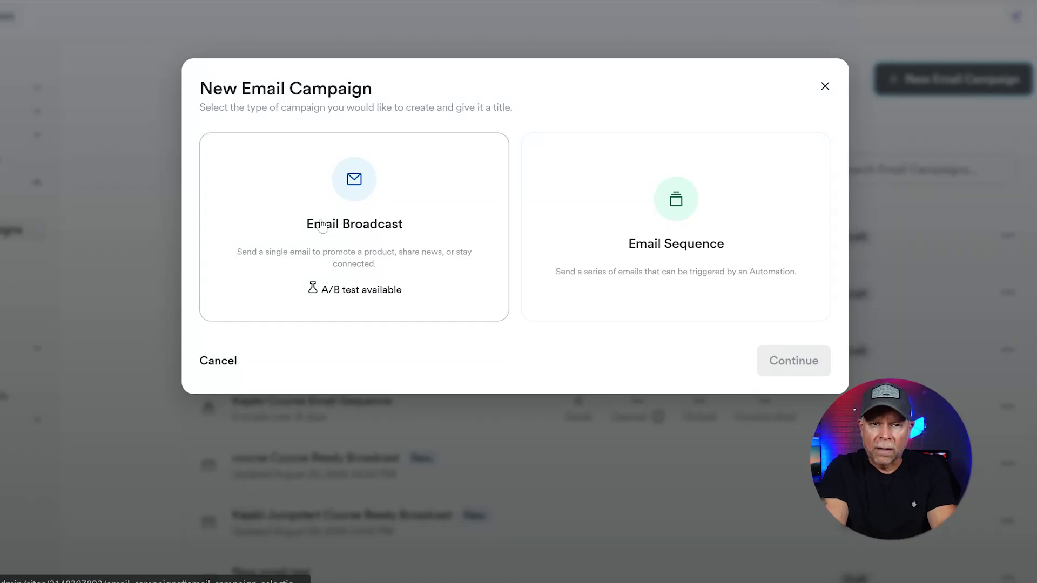
{"action": "left_click", "coordinate": [347, 223]}
{"action": "left_click", "coordinate": [786, 359]}
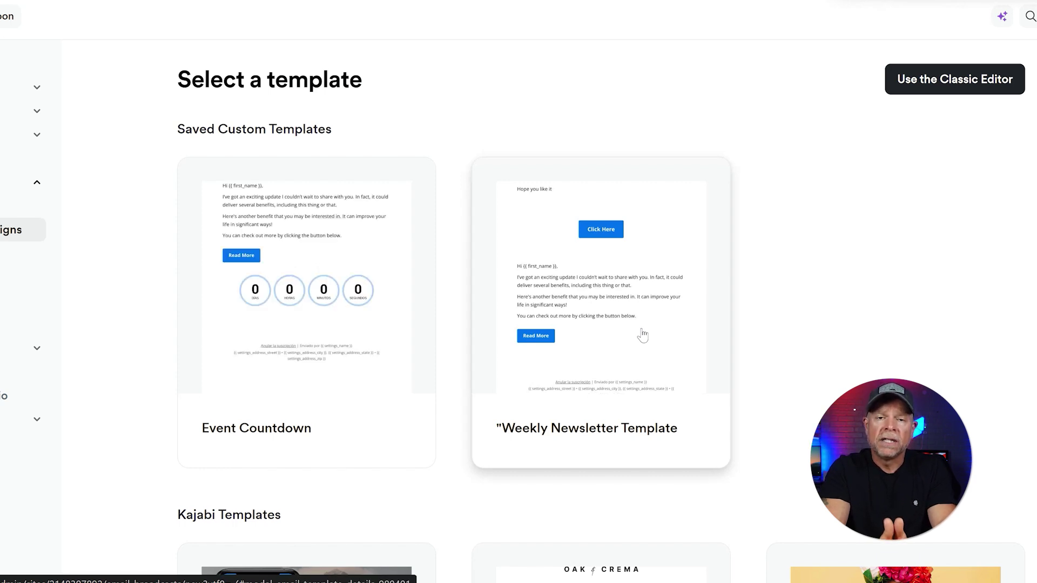
{"action": "left_click", "coordinate": [642, 335]}
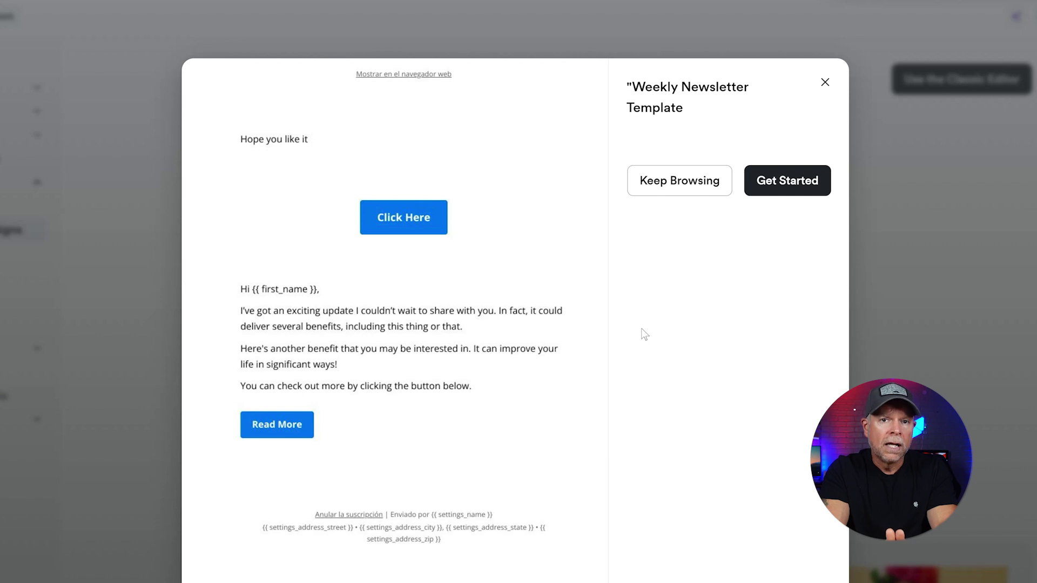
{"action": "left_click", "coordinate": [781, 198]}
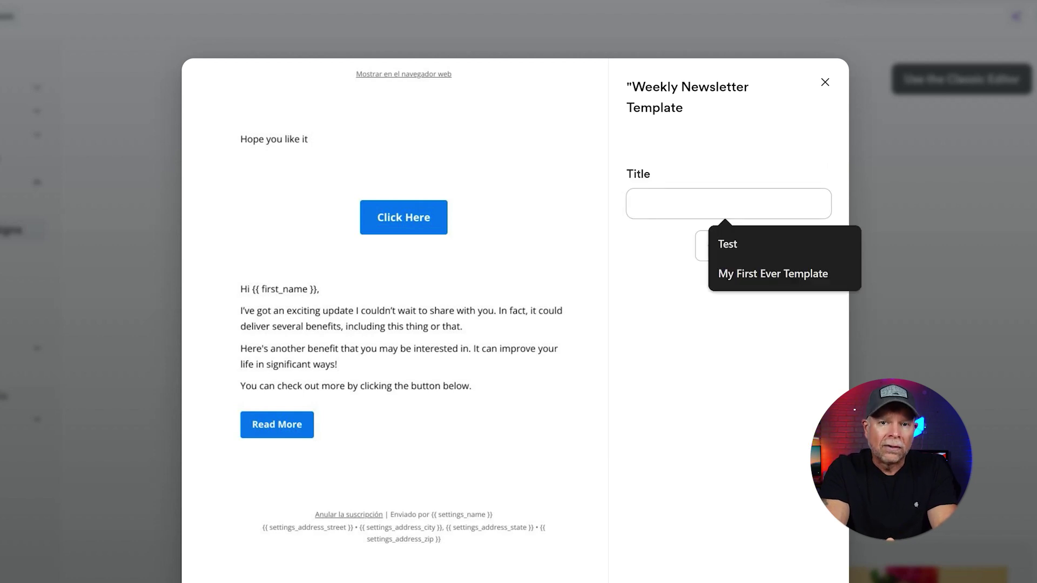
{"action": "left_click", "coordinate": [750, 245]}
{"action": "left_click", "coordinate": [813, 244]}
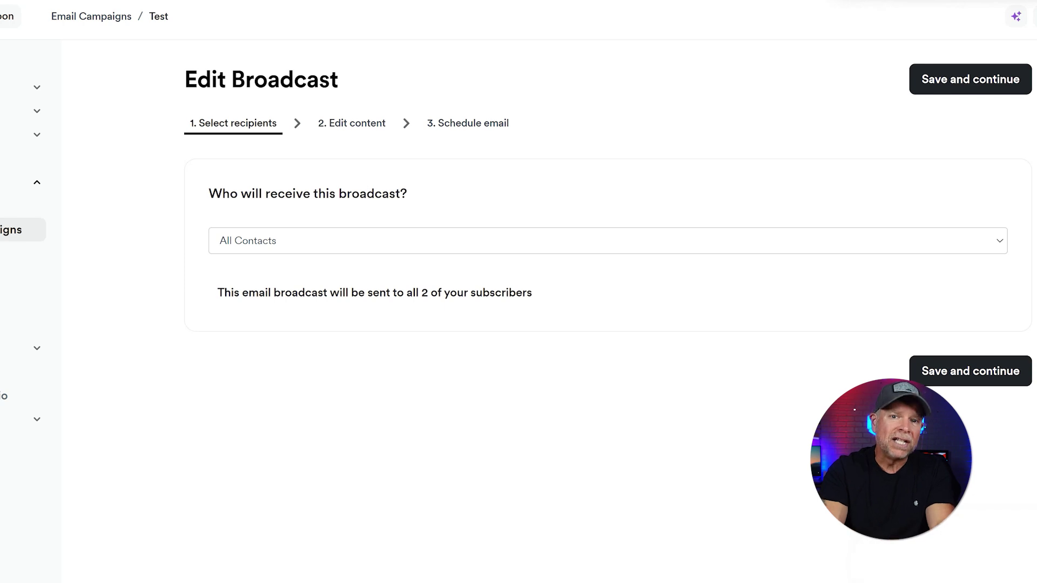
- Open the Test broadcast's email content in the visual editor and look over its sections
{"action": "left_click", "coordinate": [371, 126]}
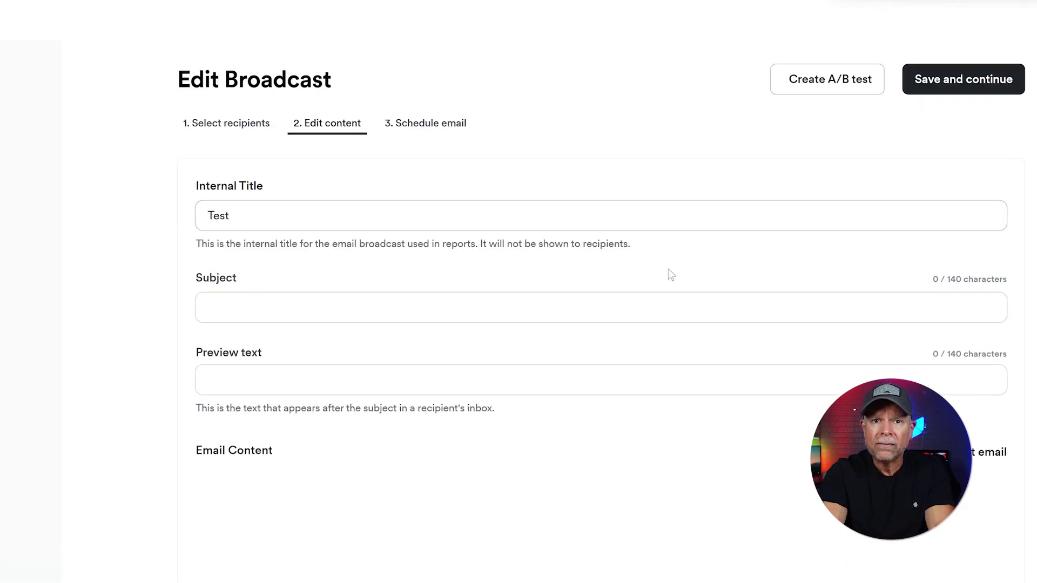
{"action": "scroll", "coordinate": [670, 274], "scroll_direction": "down", "scroll_amount": 5}
{"action": "left_click", "coordinate": [573, 307]}
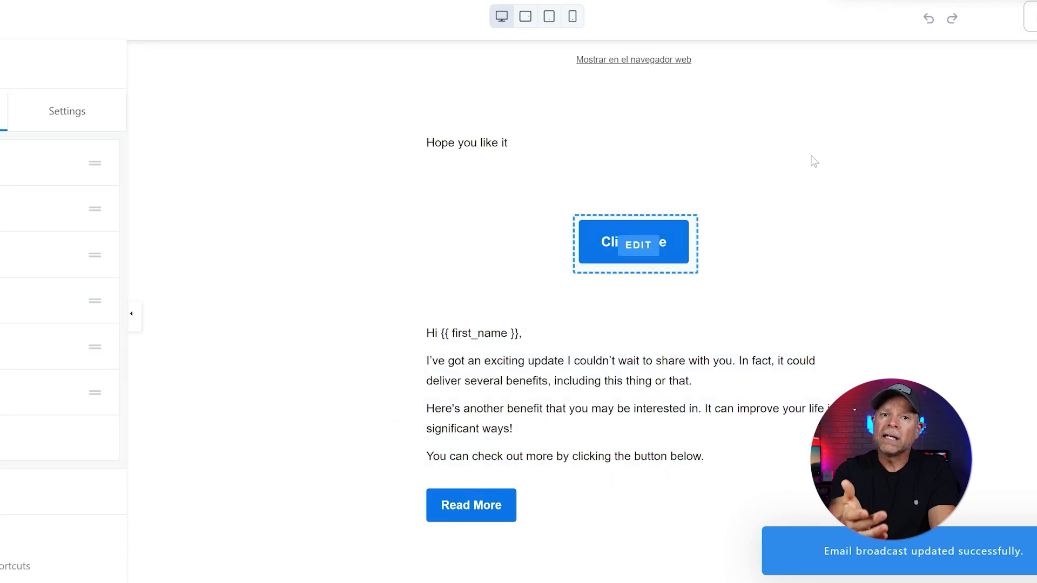
{"action": "scroll", "coordinate": [792, 226], "scroll_direction": "down", "scroll_amount": 2}
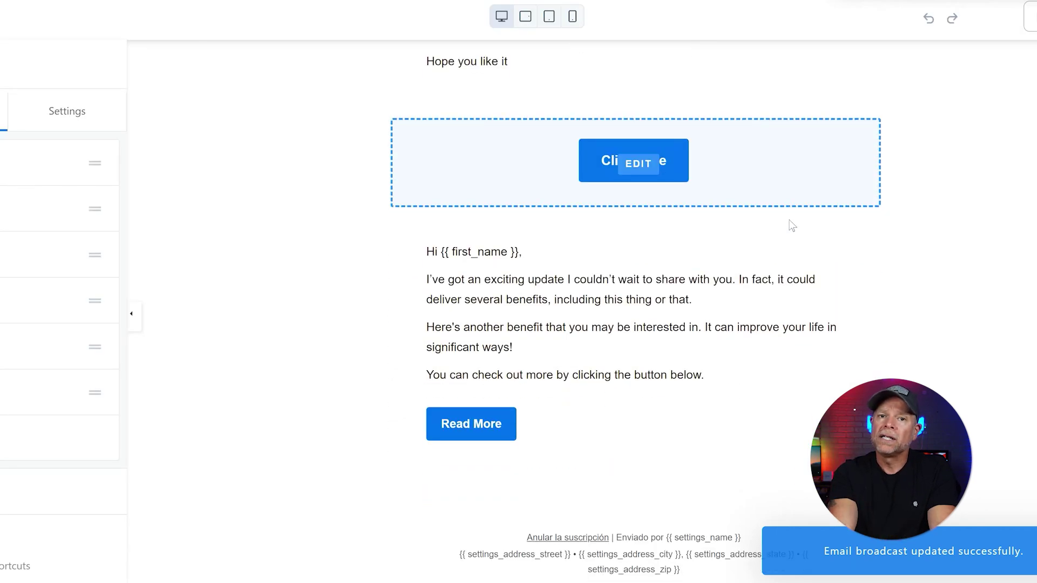
{"action": "scroll", "coordinate": [792, 225], "scroll_direction": "up", "scroll_amount": 2}
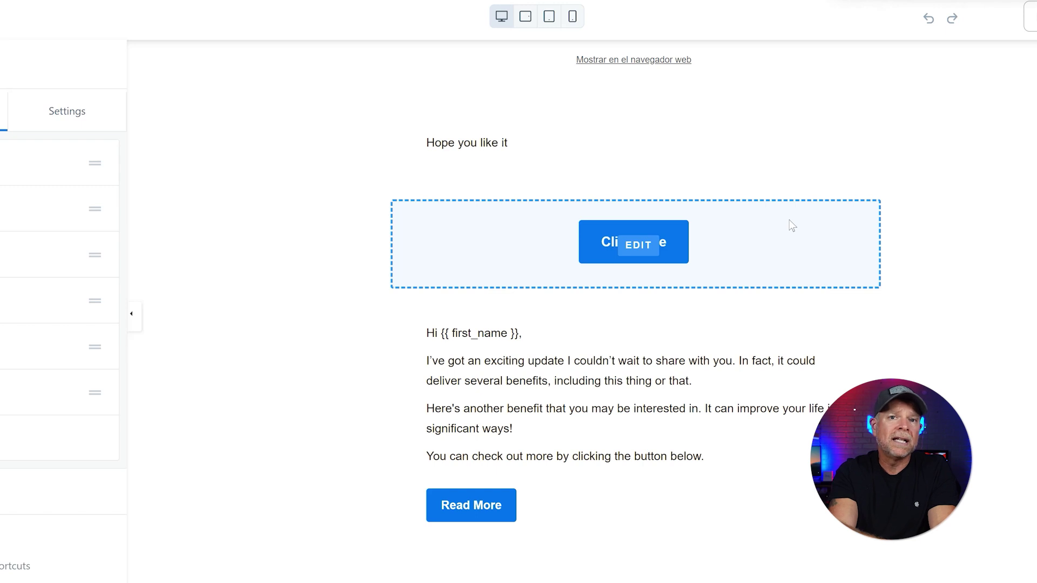